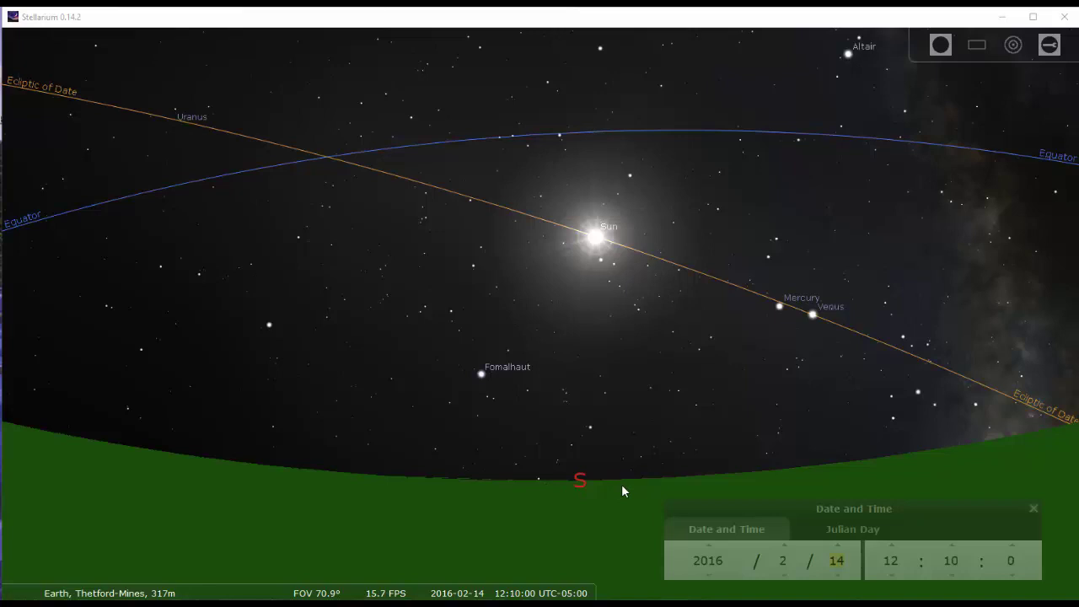
- Nudge the Date and Time panel and toggle the atmosphere off to reveal the stars
mouse_move(821, 507)
left_mouse_down()
mouse_move(810, 510)
mouse_move(825, 510)
left_mouse_up()
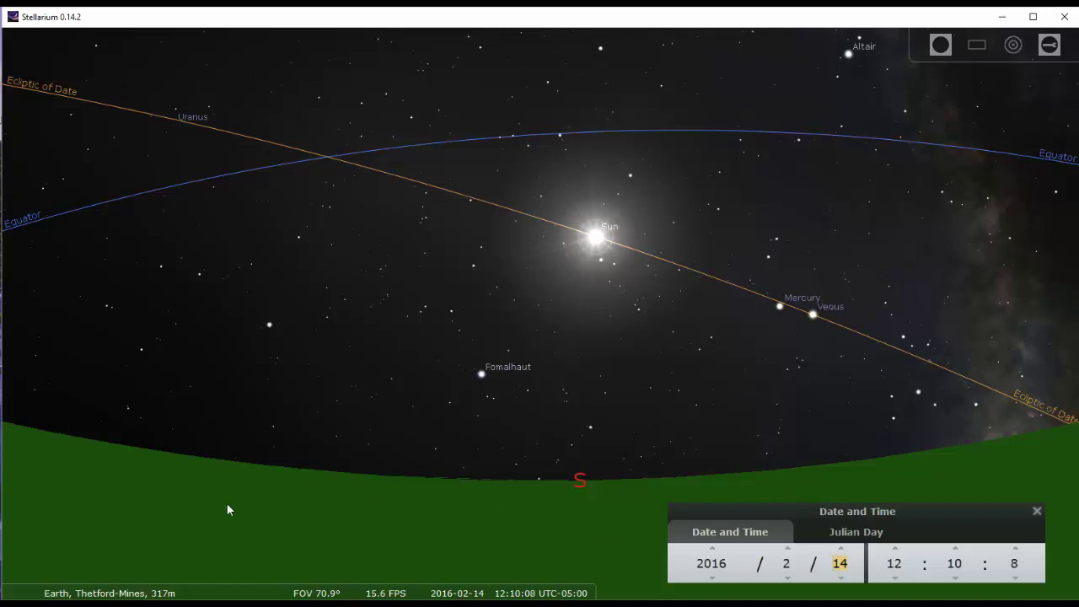
left_click(207, 586)
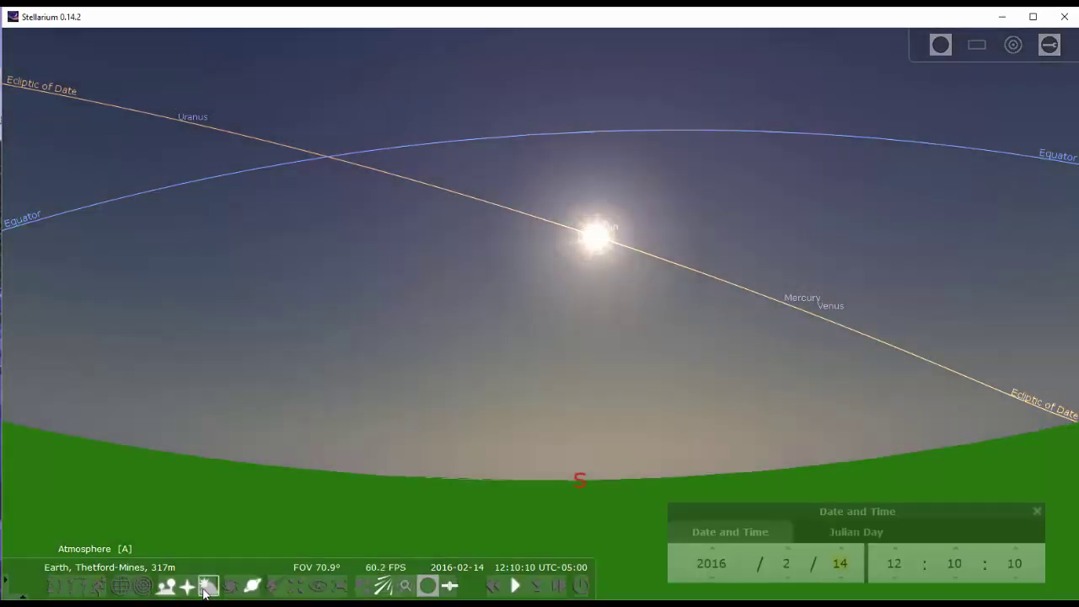
left_click(206, 589)
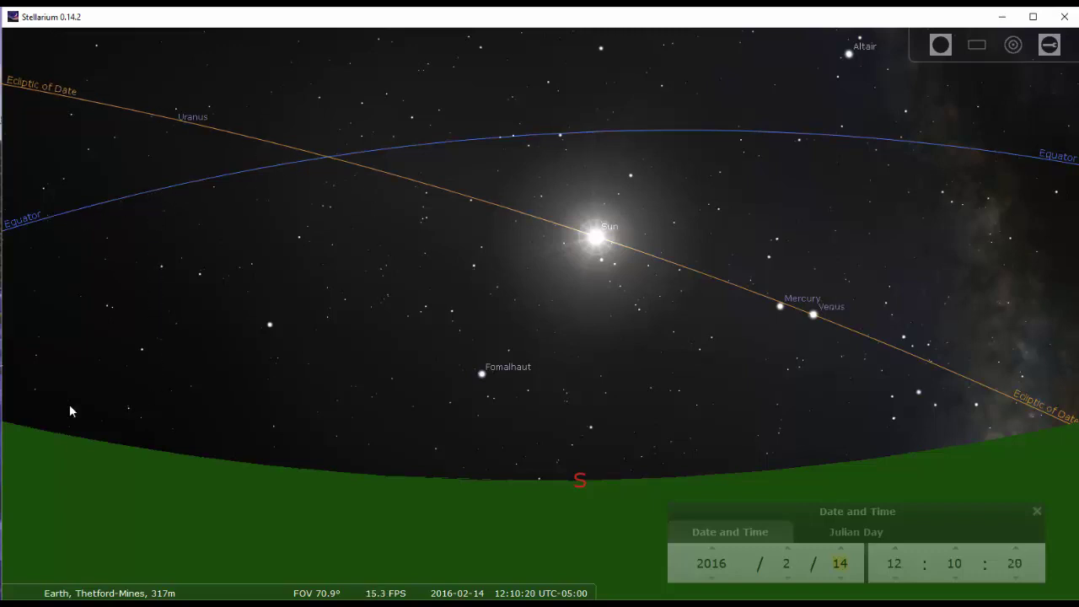
- Open the sky and viewing options window, then close it again
mouse_move(17, 407)
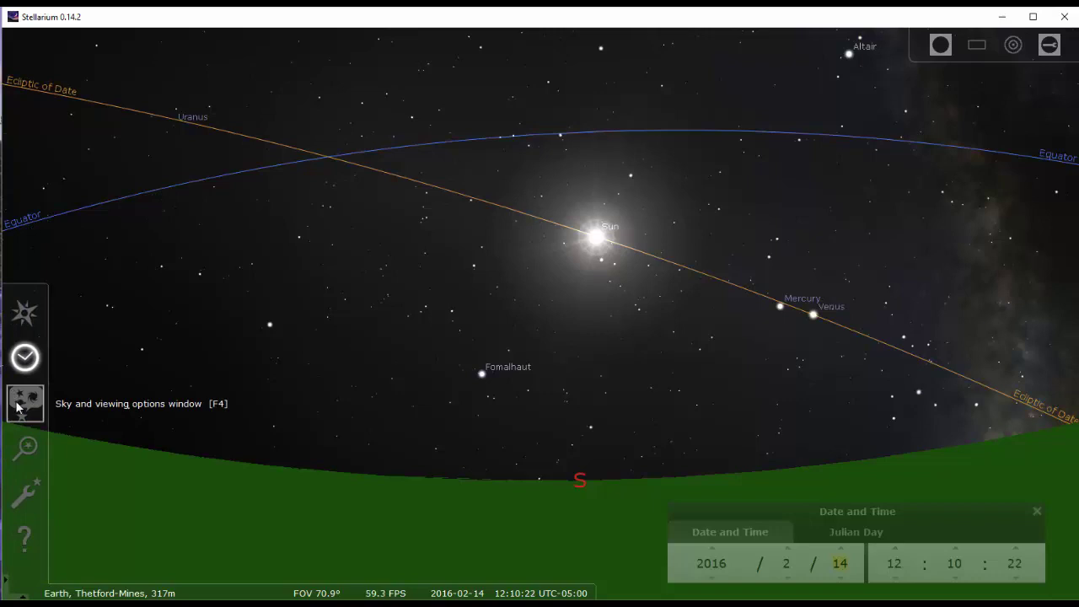
left_click(18, 405)
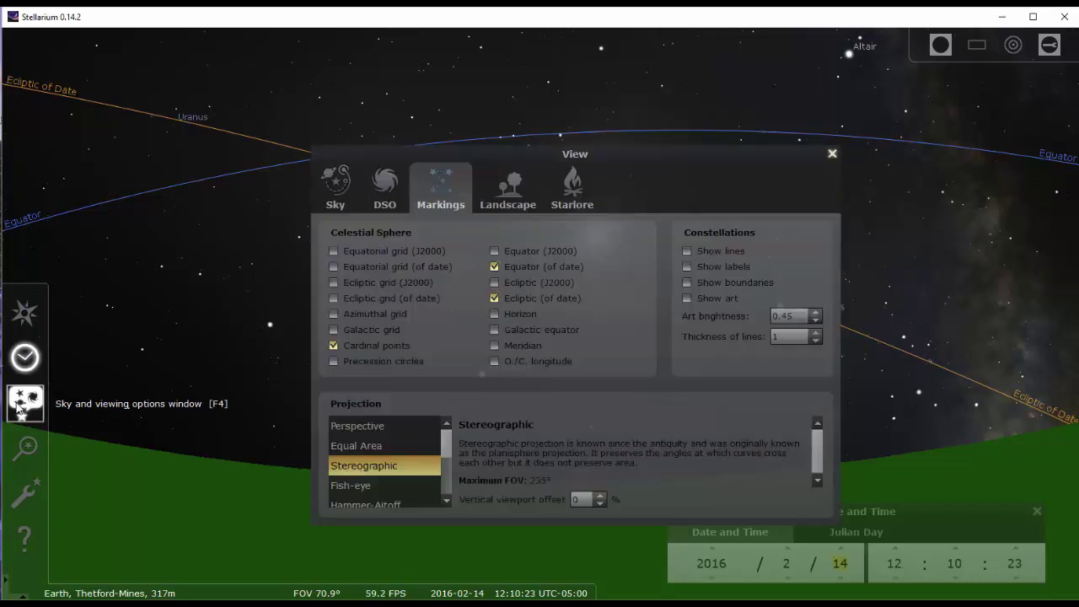
left_click(831, 155)
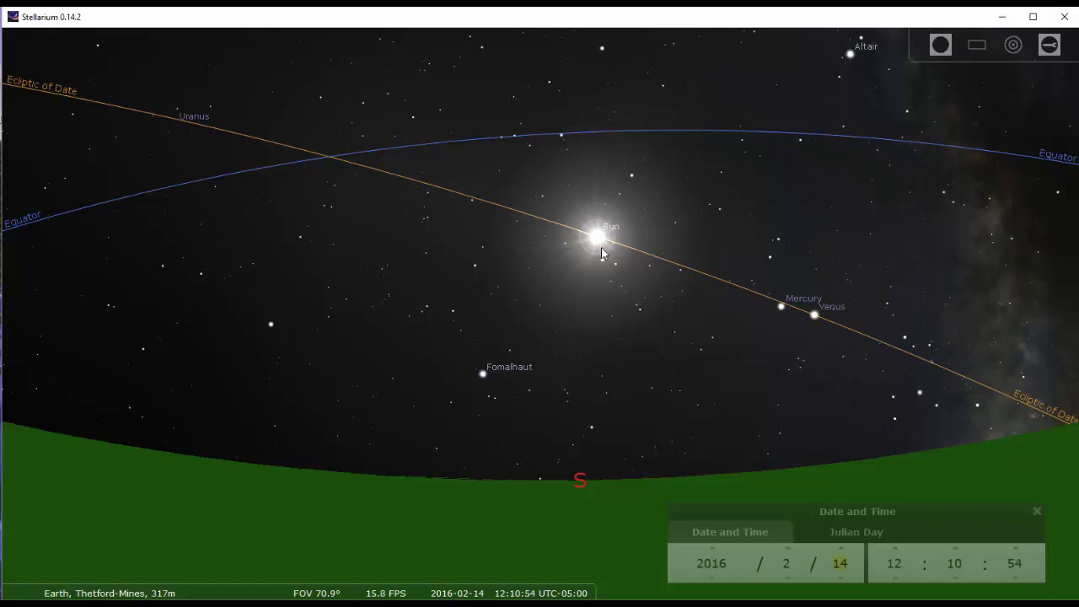
- Step the day forward to 20 February 2016
left_click(842, 549)
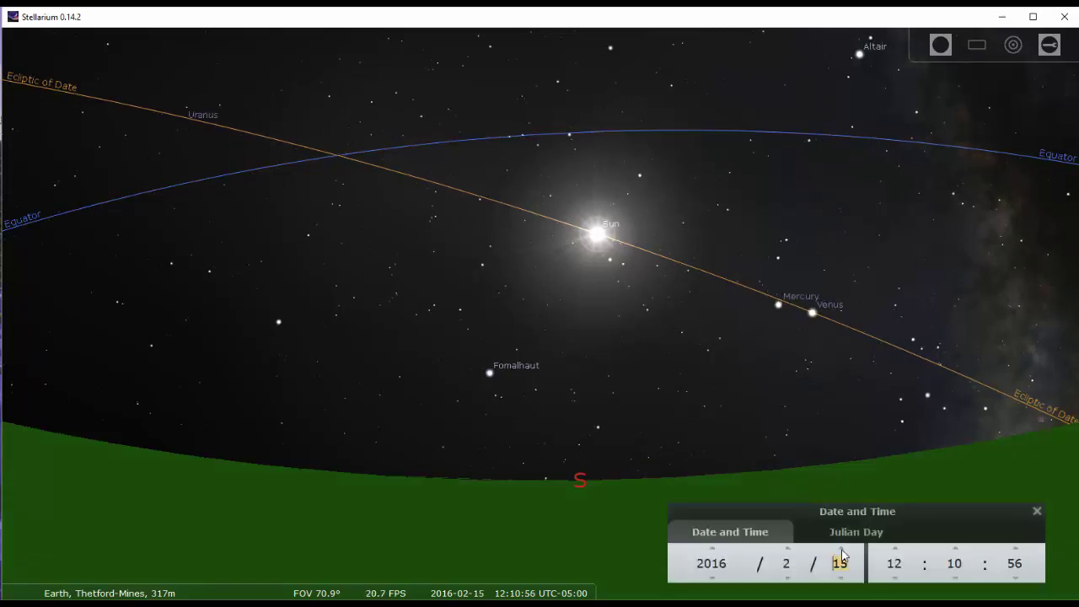
left_click(841, 549)
left_click(841, 549)
left_click(842, 549)
left_click(841, 549)
left_click(841, 549)
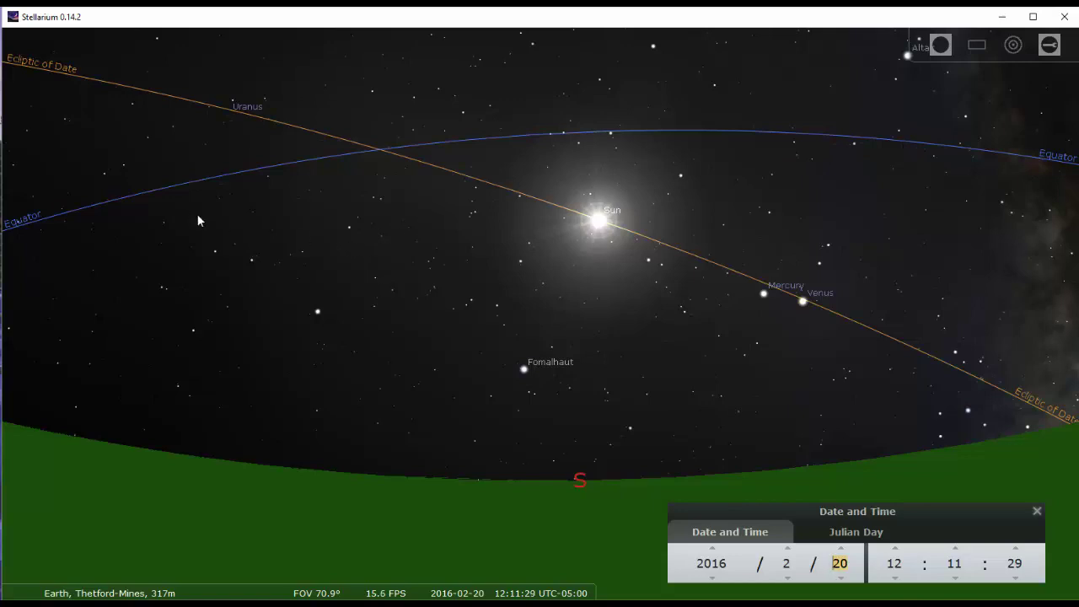
left_click_drag(176, 258, 402, 247)
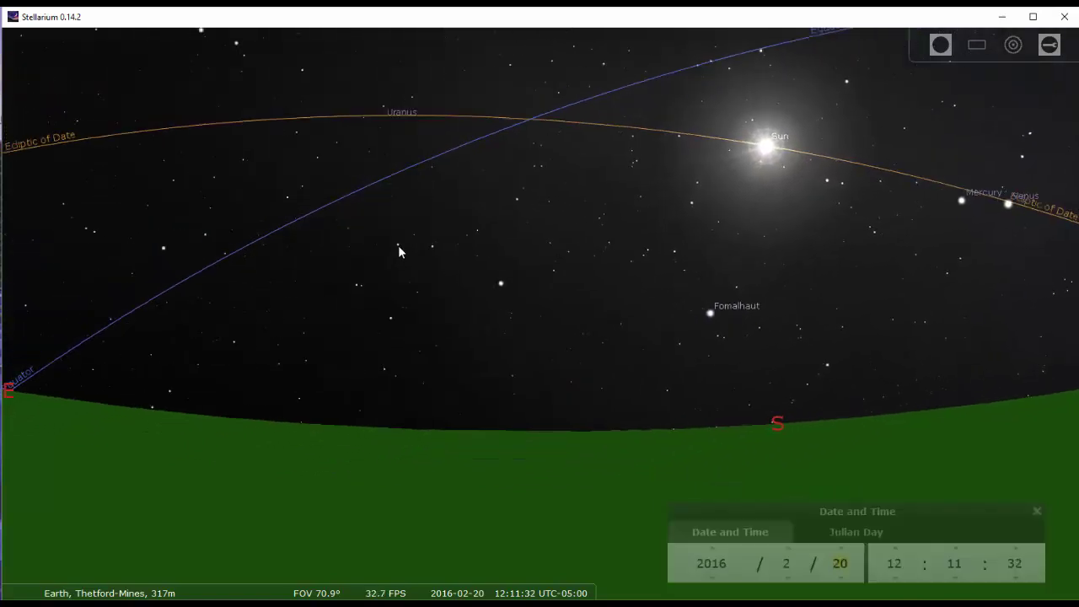
left_click_drag(273, 290, 337, 330)
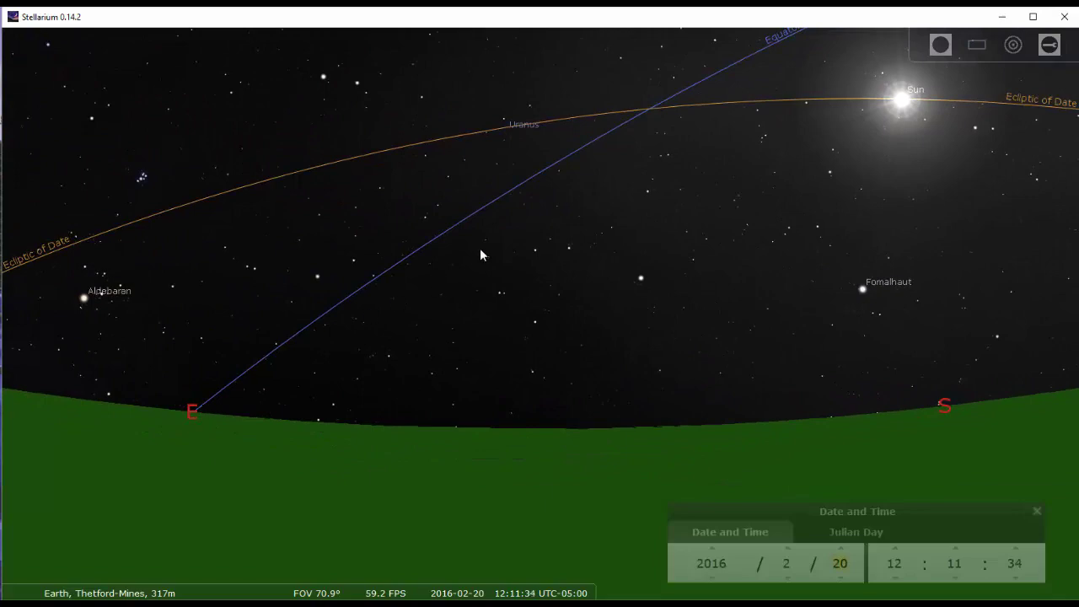
left_click_drag(492, 244, 459, 236)
key("Right")
key("Right")
key("Right")
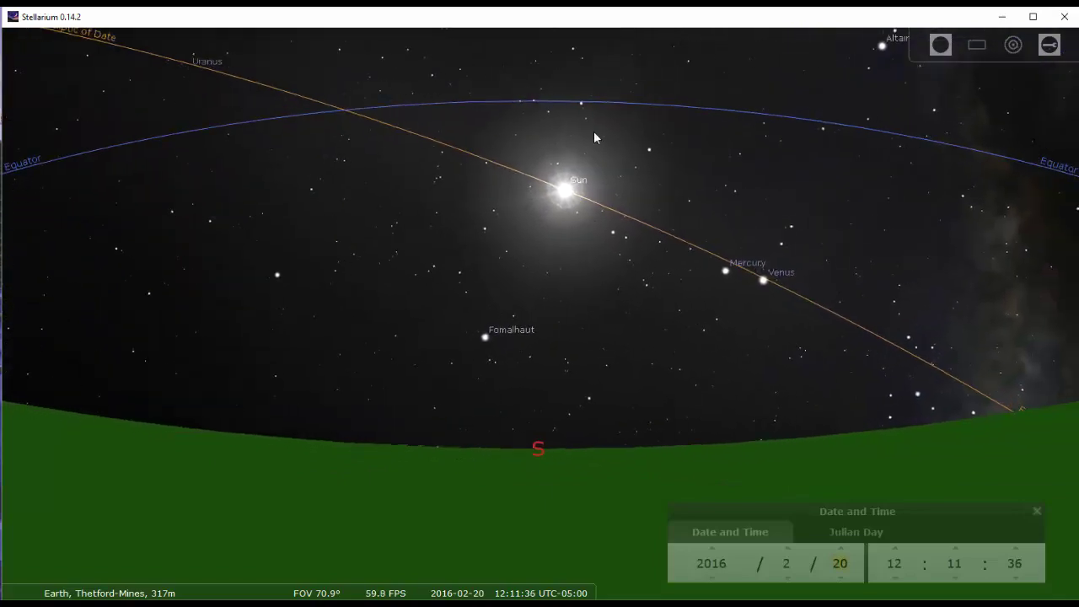
key("Right")
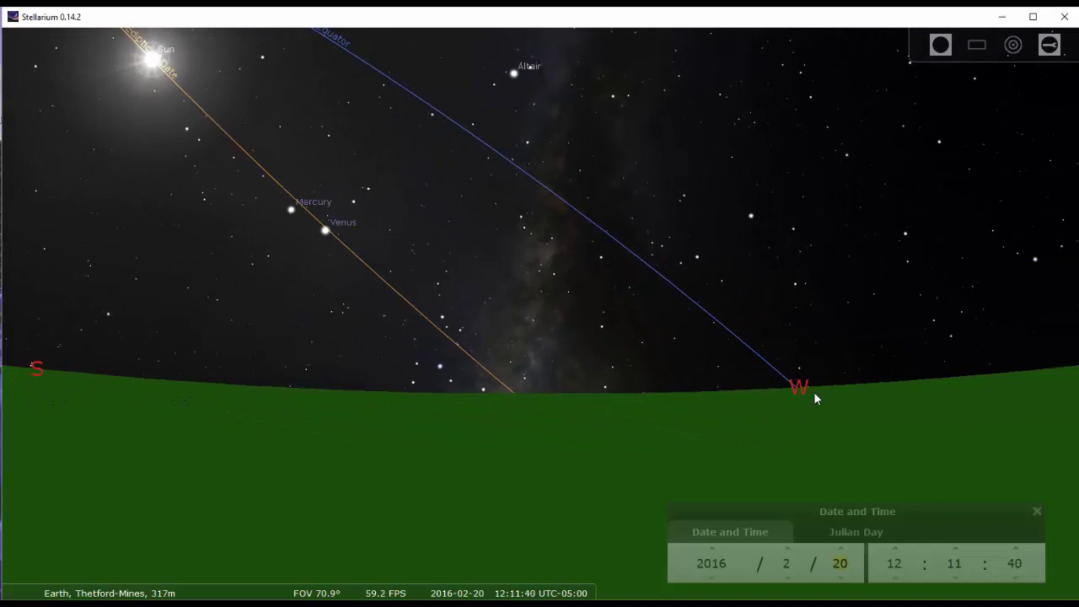
left_click_drag(742, 429, 854, 460)
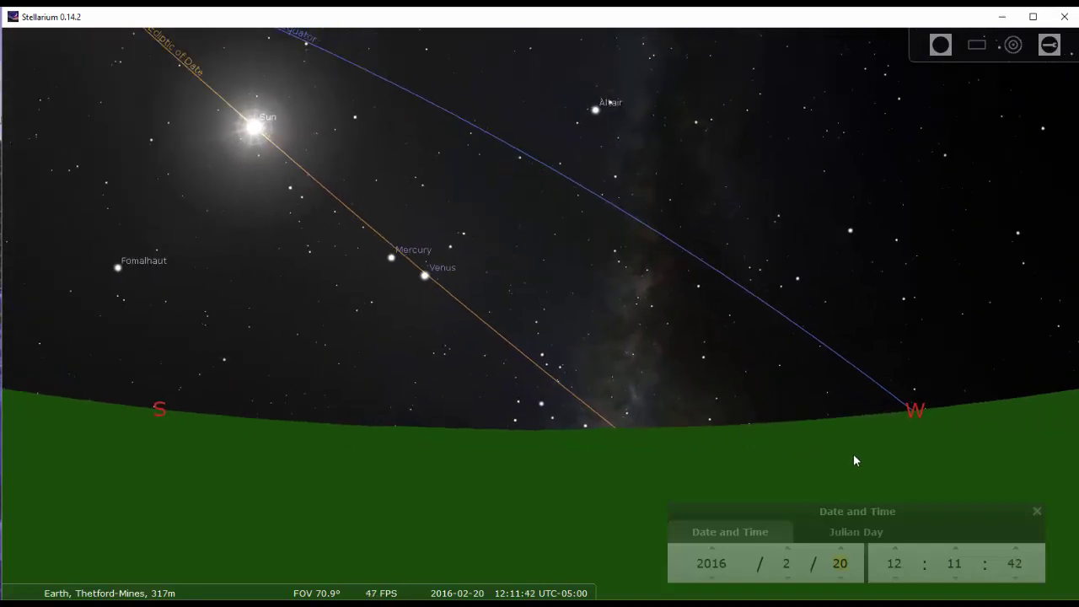
left_click_drag(580, 292, 715, 278)
left_click_drag(564, 268, 661, 257)
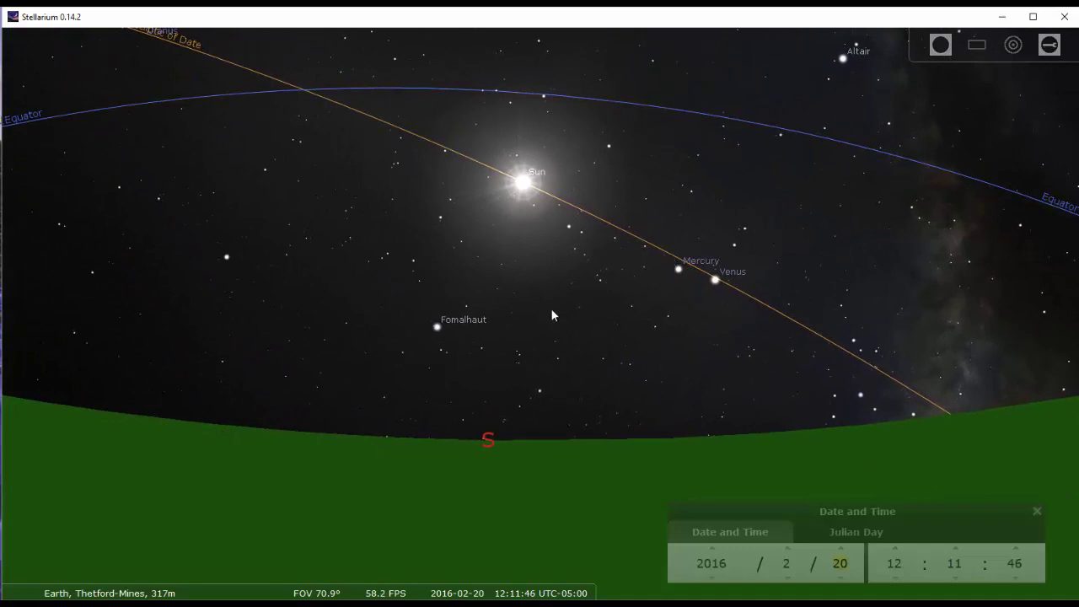
left_click_drag(571, 338, 648, 361)
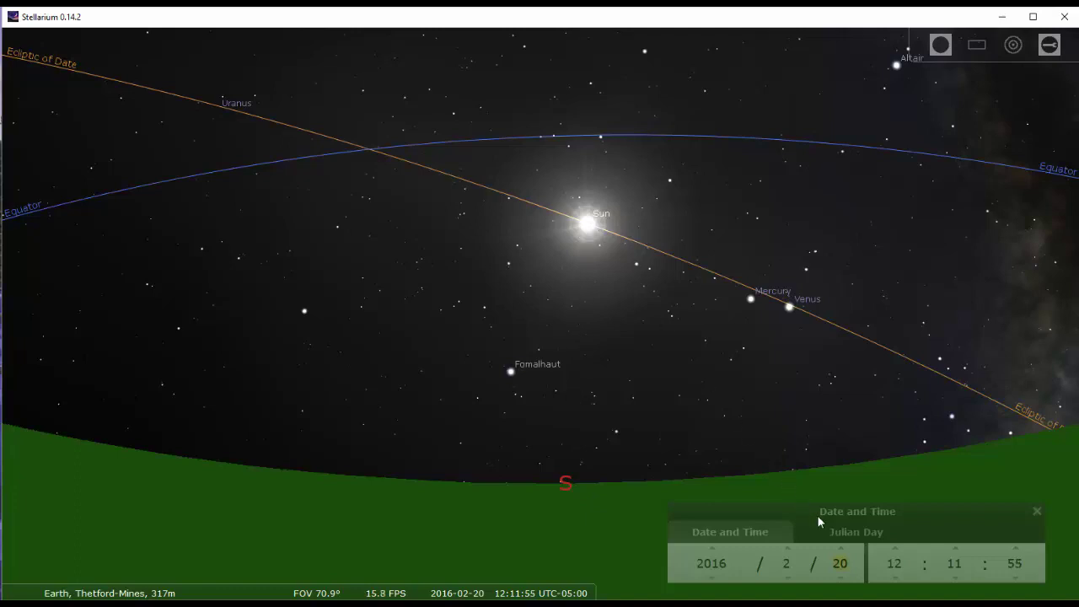
- Step the day forward past the end of February into March 2016
left_click(843, 549)
left_click(843, 548)
left_click(843, 549)
left_click(843, 549)
left_click(843, 549)
left_click(843, 548)
left_click(843, 549)
left_click(844, 549)
left_click(843, 549)
left_click(843, 549)
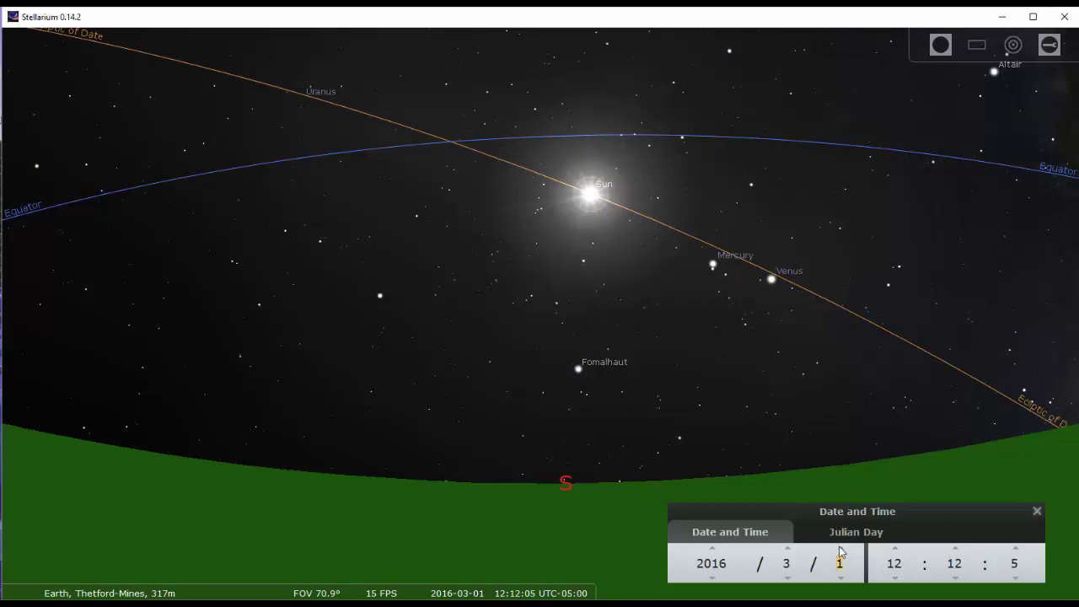
- Bring the date to 19 March 2016 at 13:12 and tilt the view up slightly
scroll(840, 551, "up", 4)
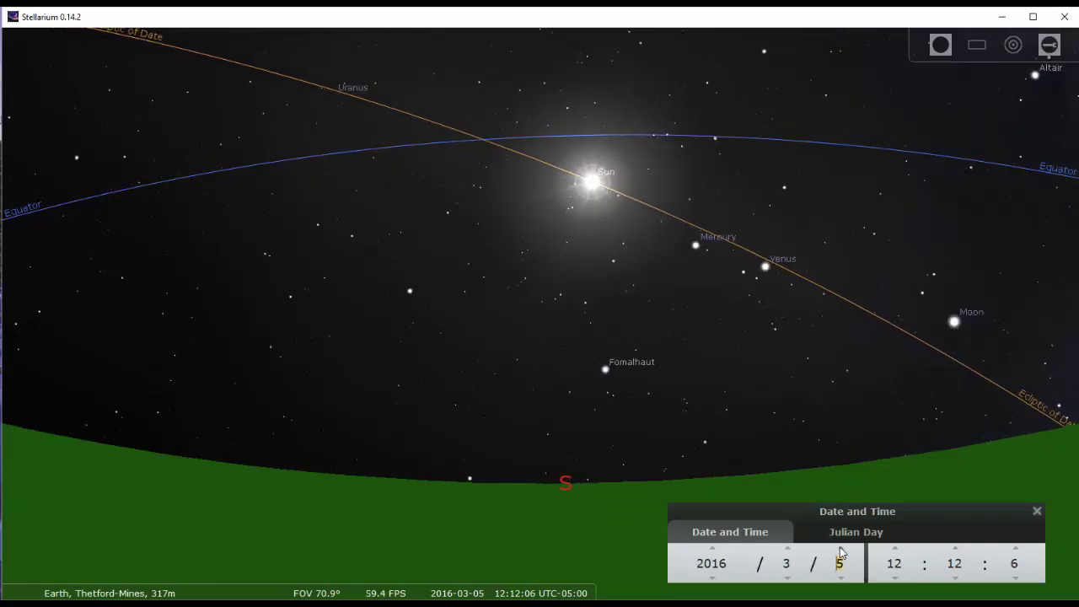
scroll(840, 551, "up", 1)
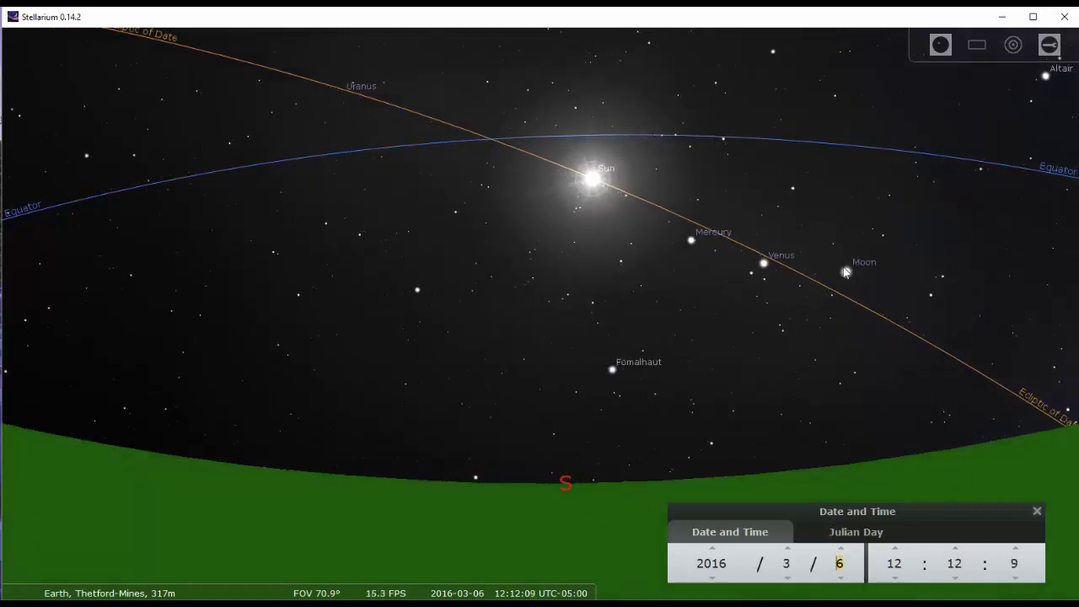
scroll(840, 552, "up", 1)
scroll(840, 554, "up", 6)
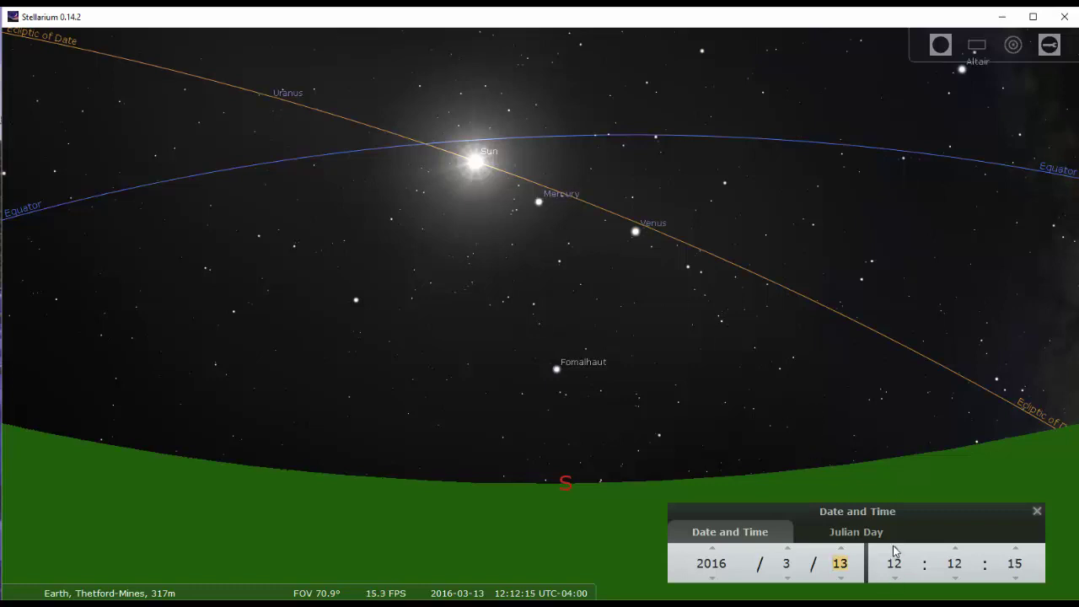
scroll(896, 553, "up", 1)
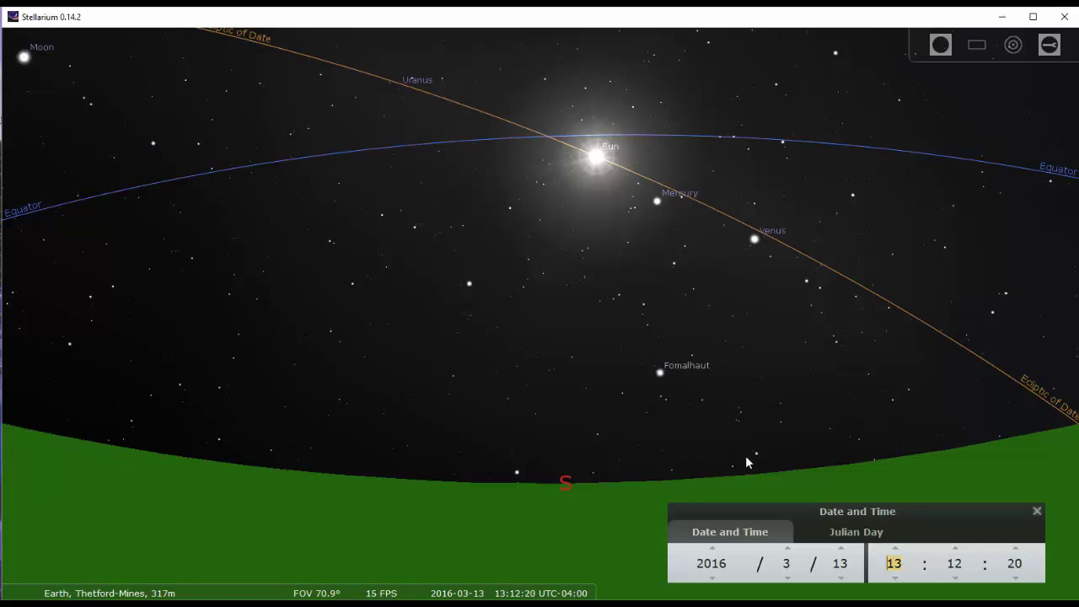
key("Up")
scroll(840, 557, "up", 5)
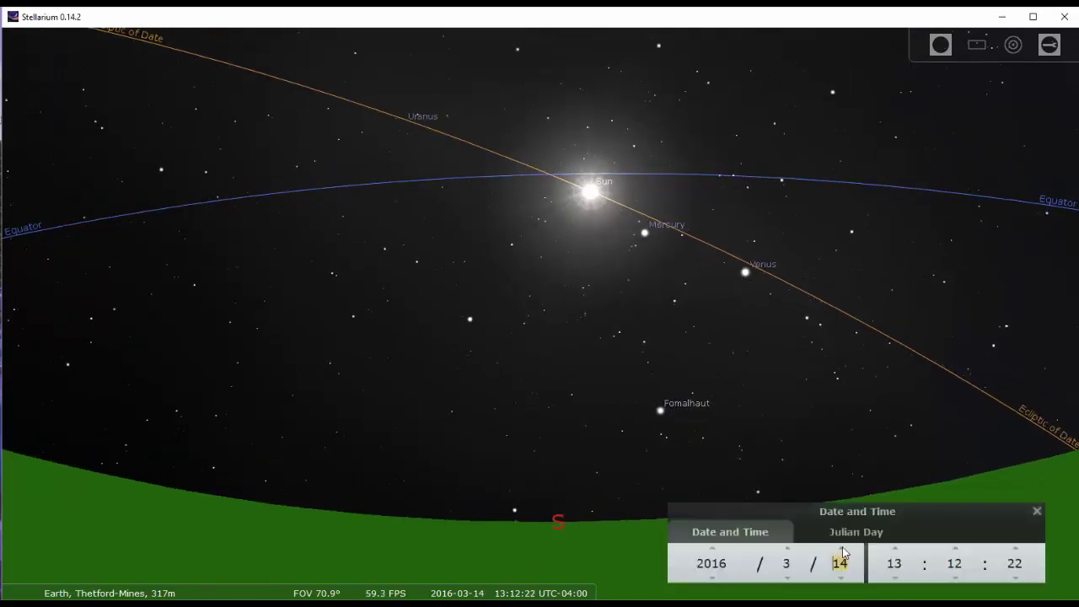
scroll(843, 552, "up", 1)
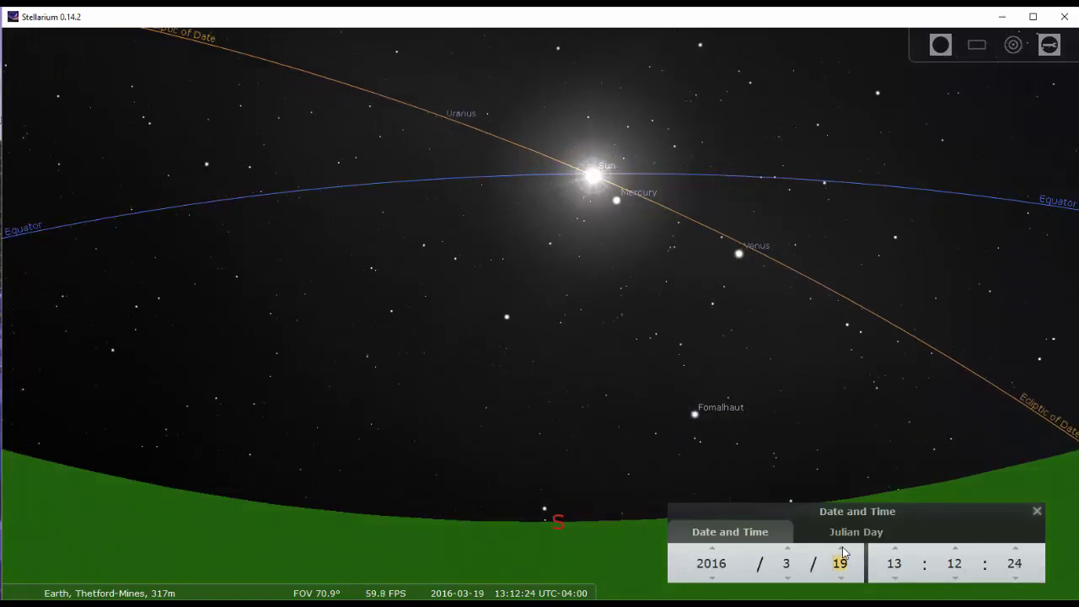
- Centre and zoom in on the Sun, then advance the date to 20 March 2016
left_click_drag(610, 279, 605, 354)
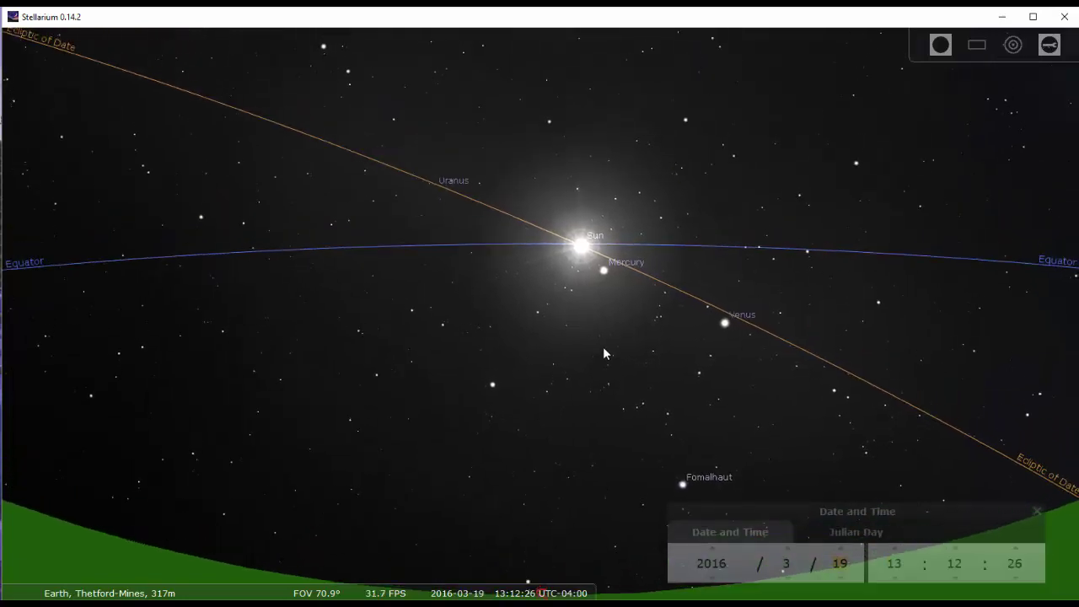
scroll(582, 248, "up", 1)
scroll(582, 249, "up", 3)
left_click_drag(585, 244, 549, 380)
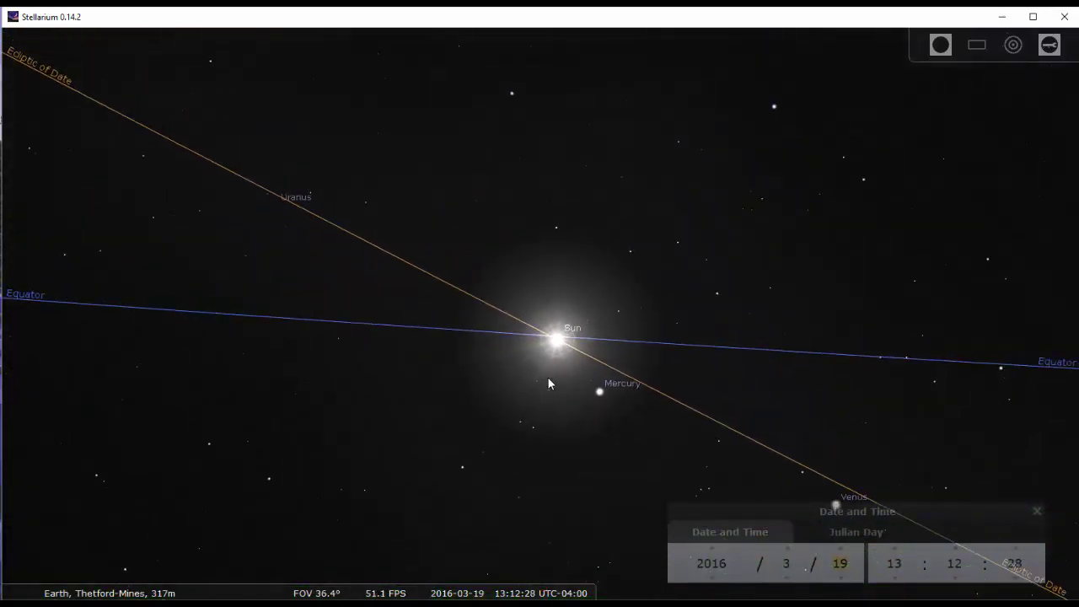
scroll(549, 379, "up", 4)
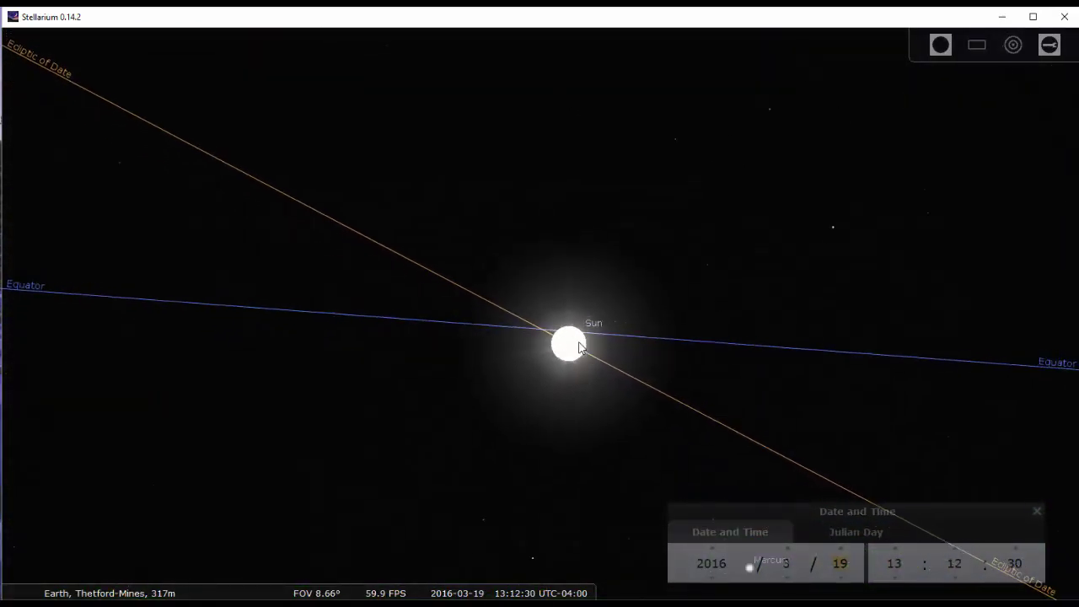
scroll(641, 362, "up", 1)
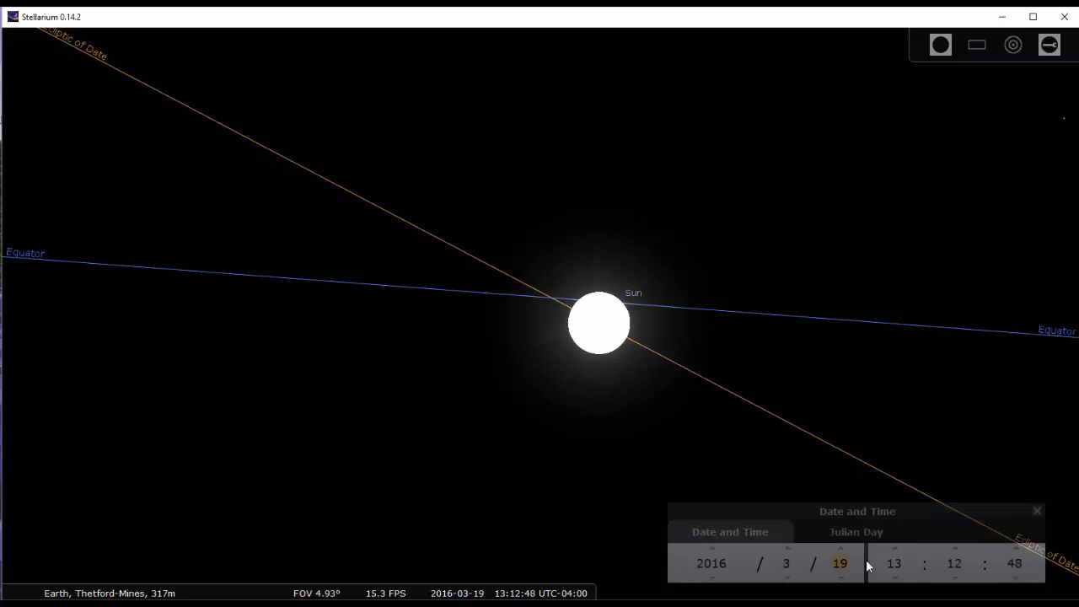
left_click(841, 547)
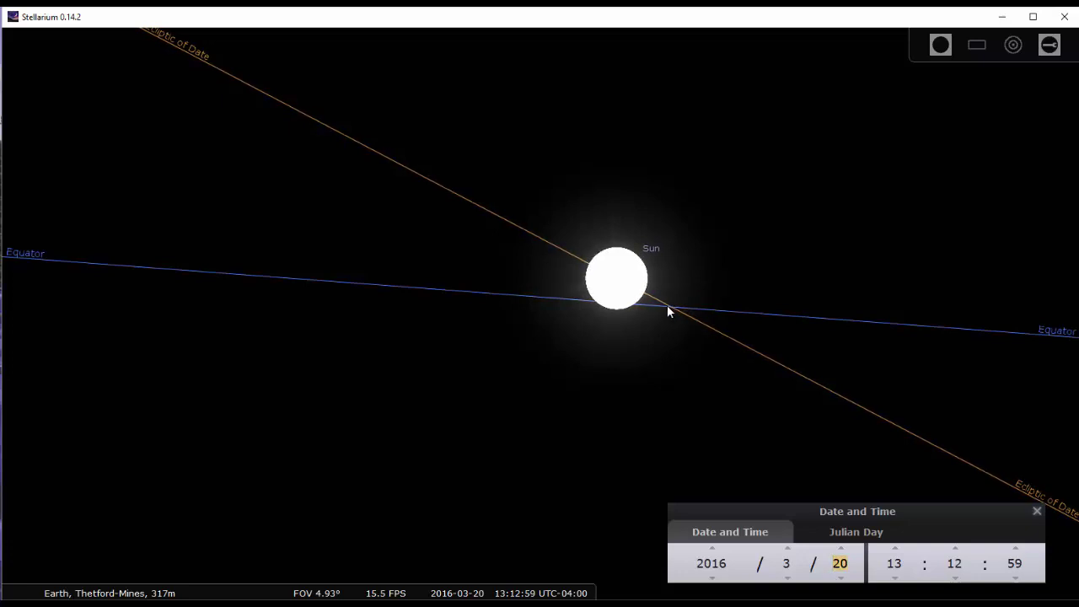
- Recentre the Sun, nudge the date back two days, and zoom out to about 84° showing the southern horizon
left_click_drag(652, 321, 581, 328)
scroll(581, 329, "up", 2)
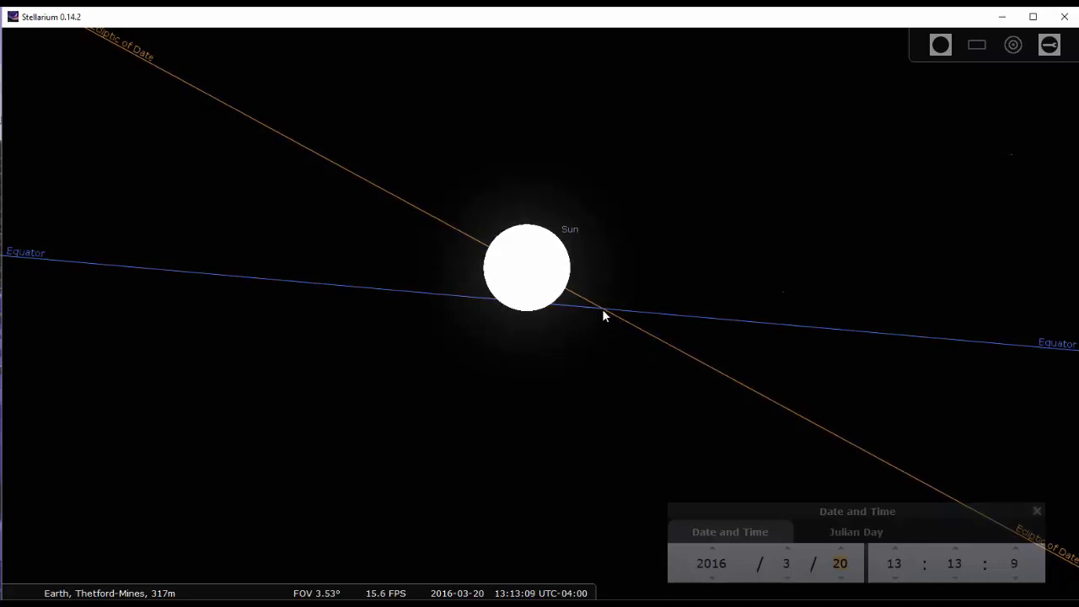
left_click(844, 578)
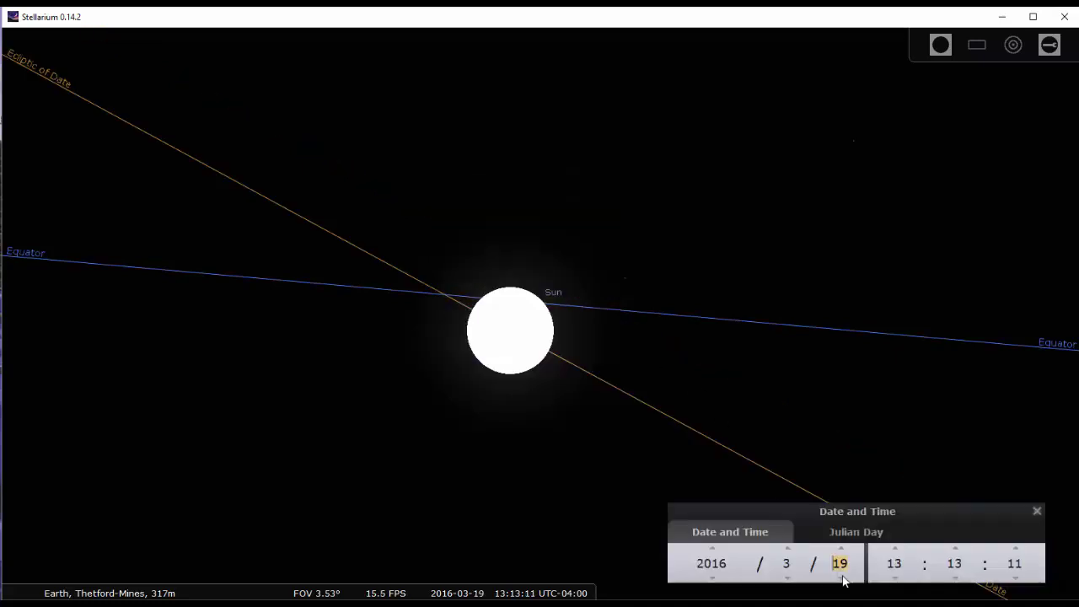
left_click(845, 579)
scroll(836, 549, "up", 2)
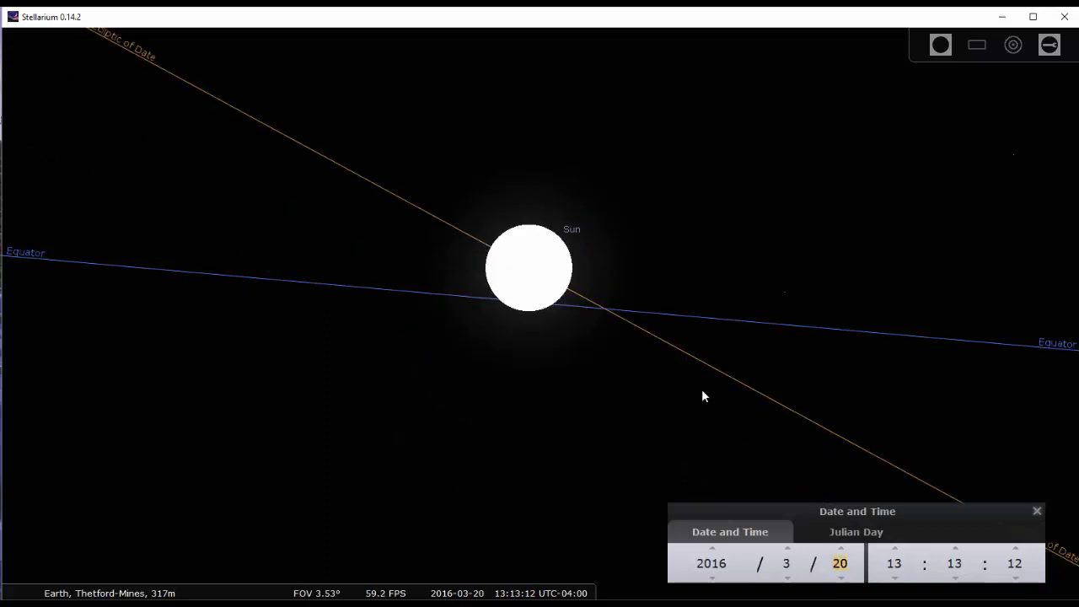
scroll(619, 398, "down", 2)
scroll(618, 400, "down", 5)
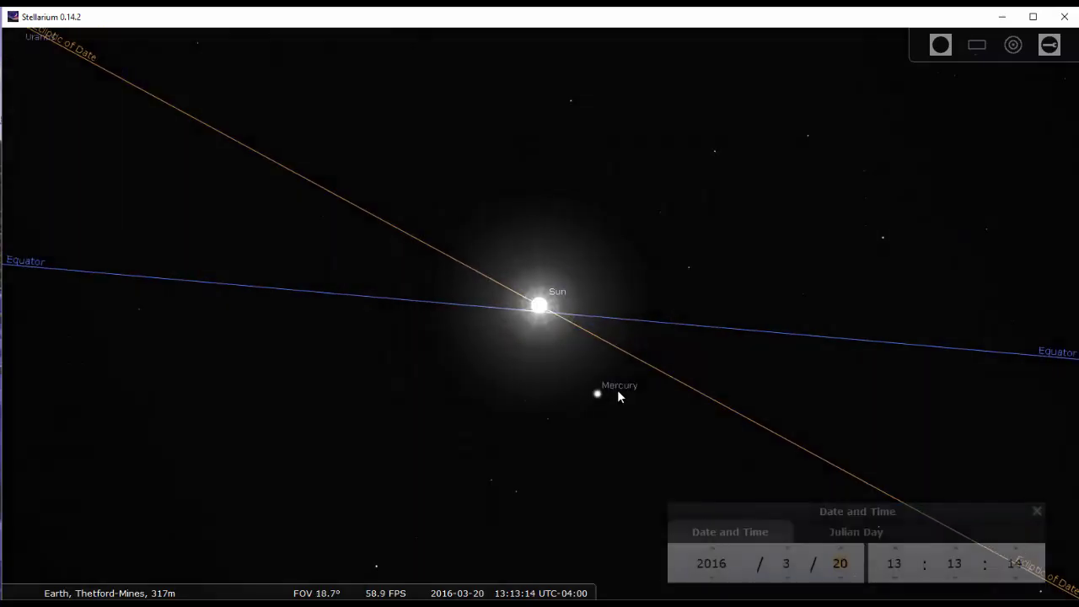
scroll(617, 390, "down", 3)
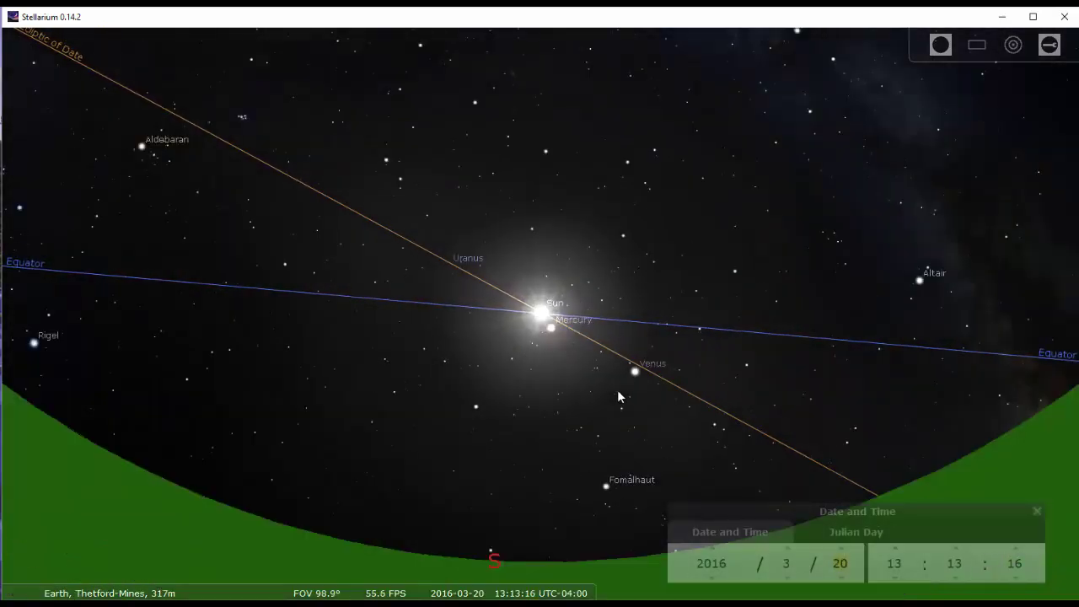
left_click_drag(615, 373, 621, 344)
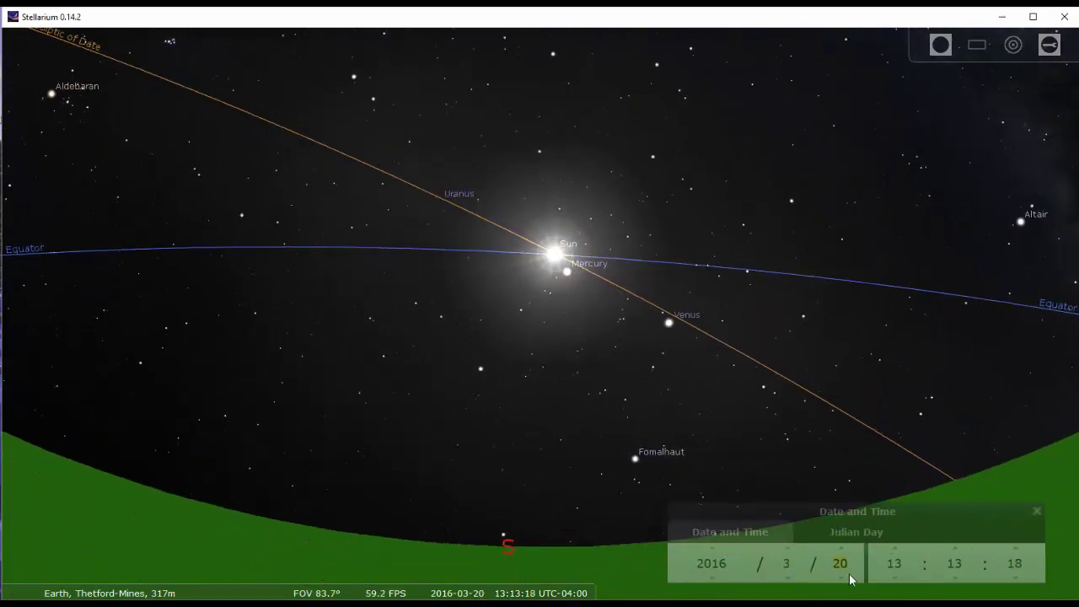
- Scroll the day forward from 20 March to 20 June 2016, keeping the view centred
scroll(843, 548, "up", 8)
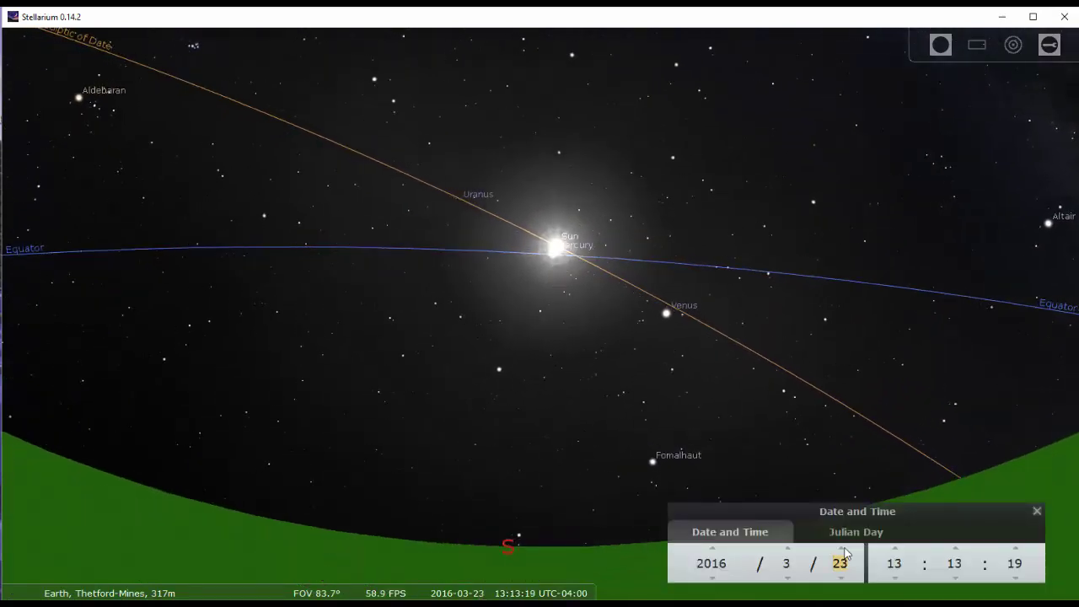
scroll(845, 554, "up", 9)
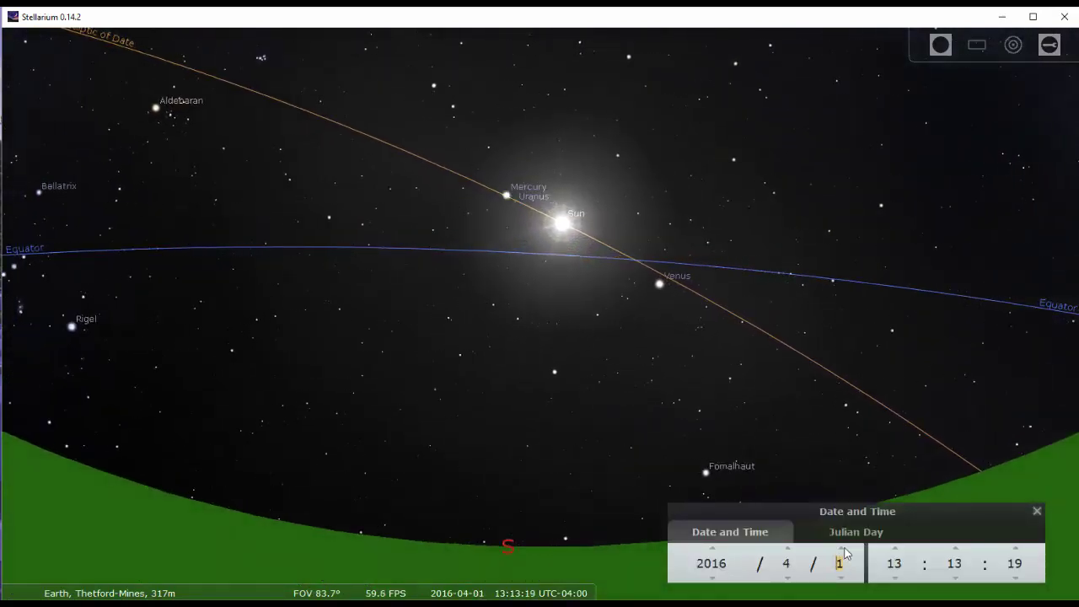
scroll(845, 553, "up", 1)
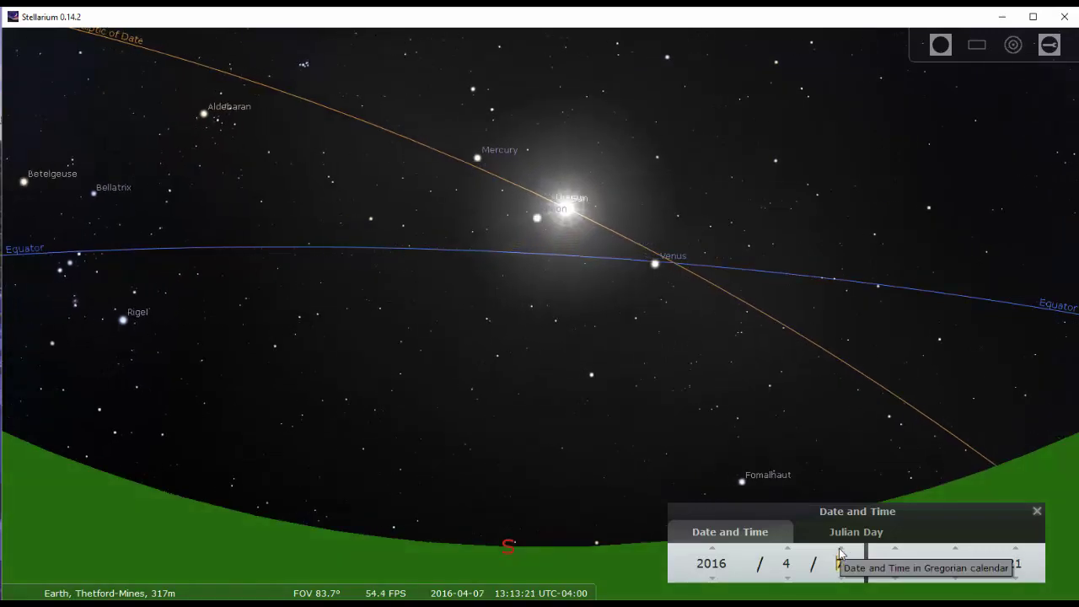
scroll(839, 552, "up", 11)
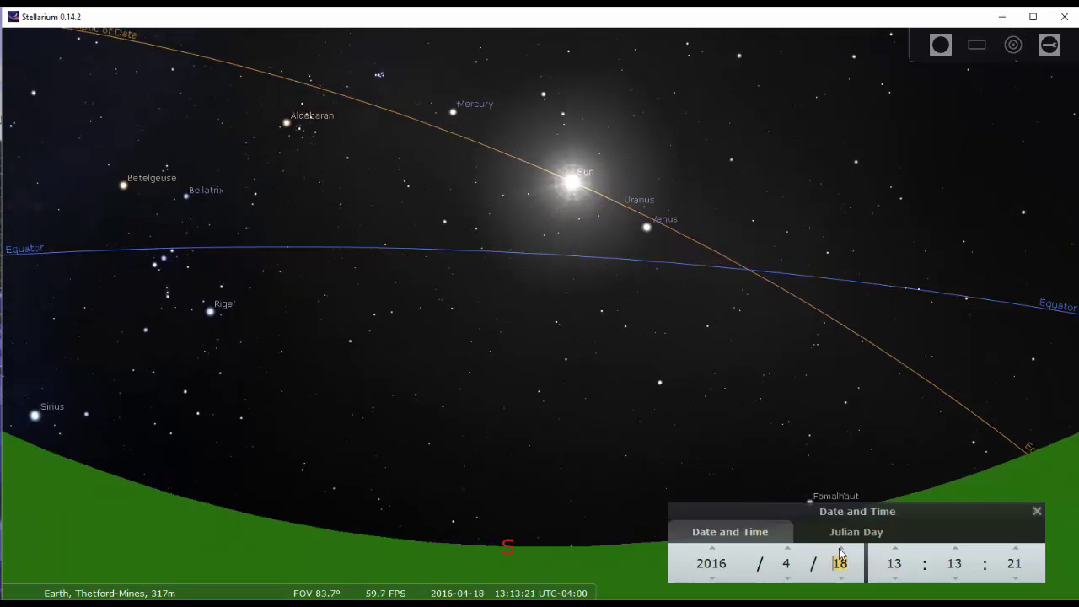
scroll(840, 552, "up", 12)
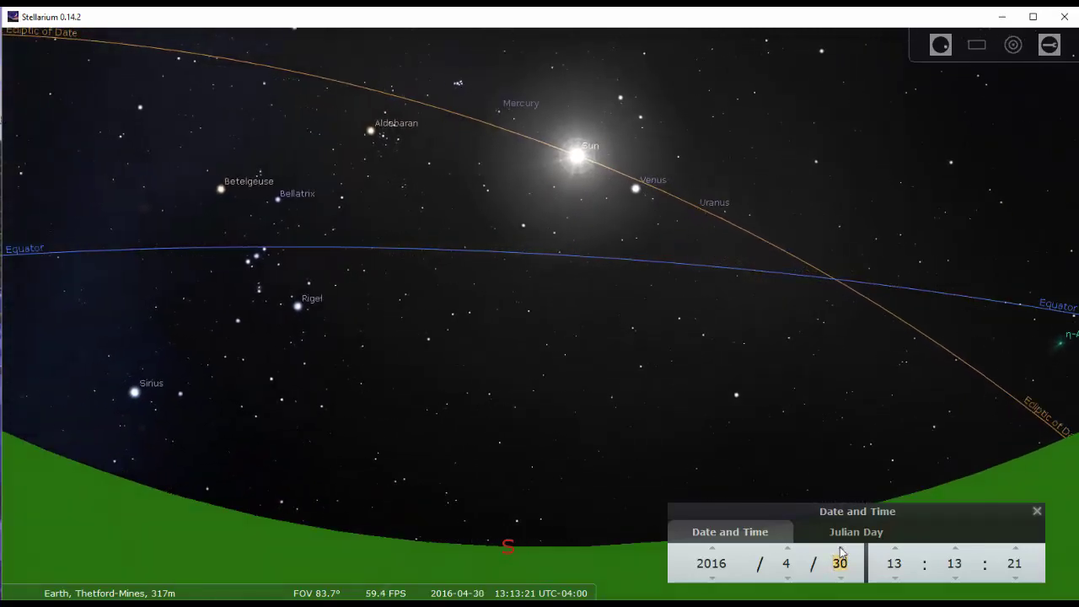
scroll(840, 552, "up", 11)
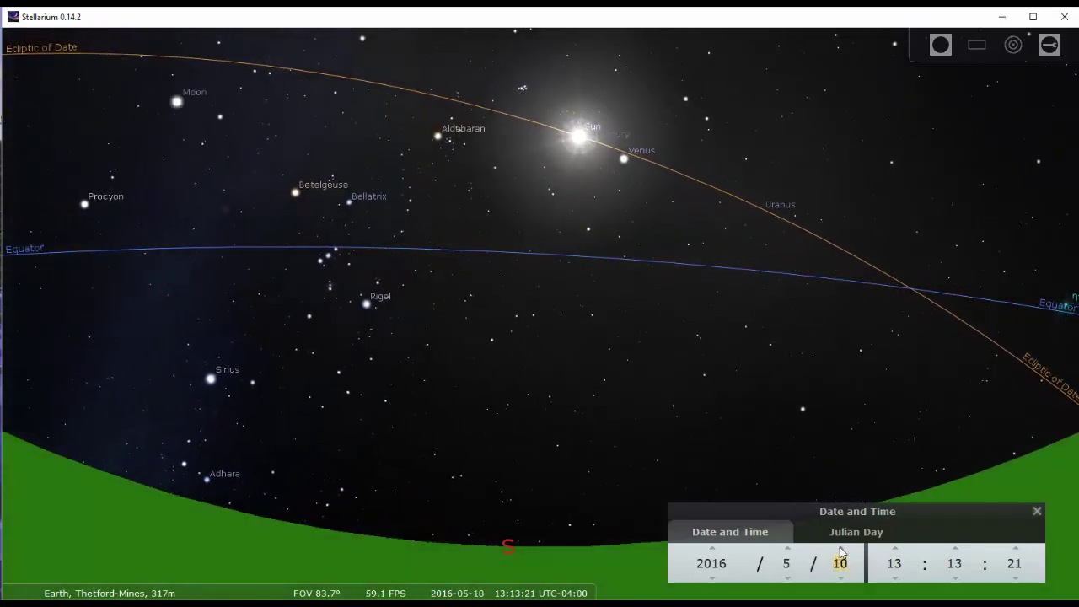
scroll(839, 552, "up", 2)
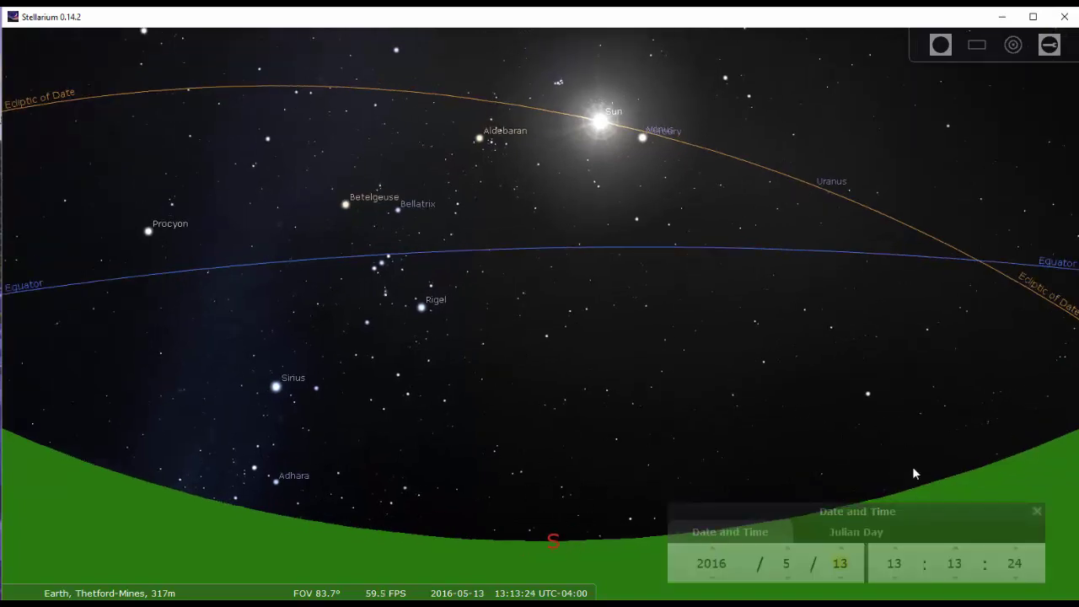
left_click_drag(849, 449, 847, 396)
left_click_drag(780, 434, 785, 464)
scroll(845, 549, "up", 8)
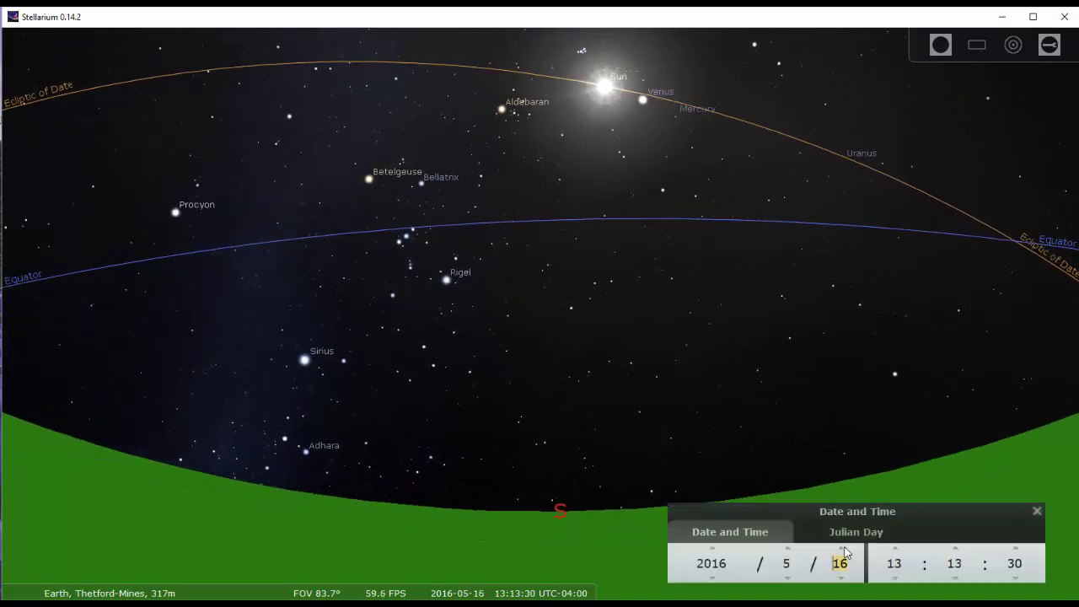
scroll(845, 552, "up", 11)
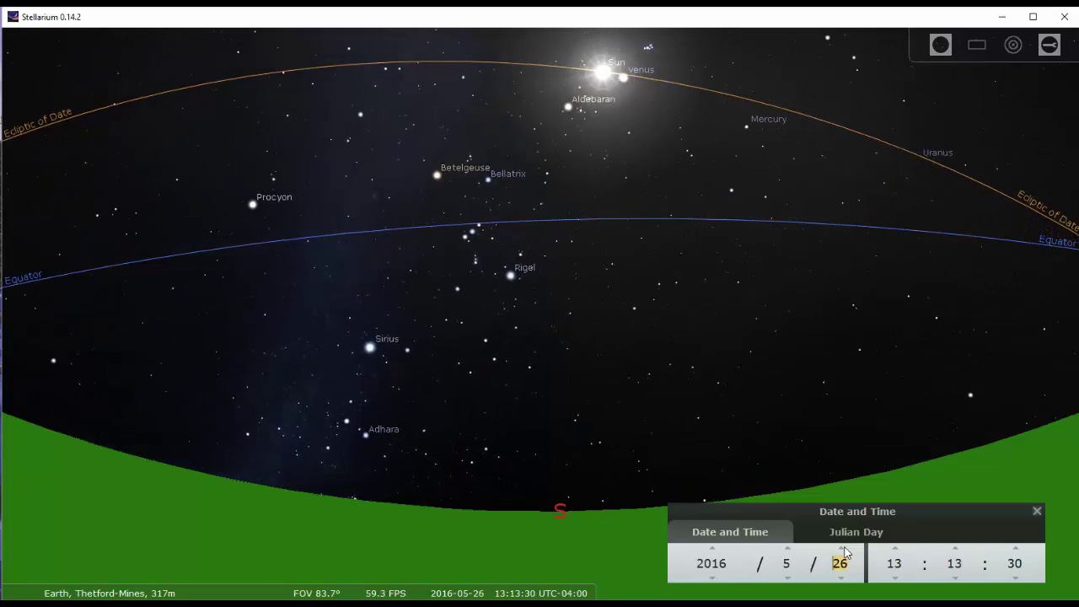
scroll(845, 552, "up", 9)
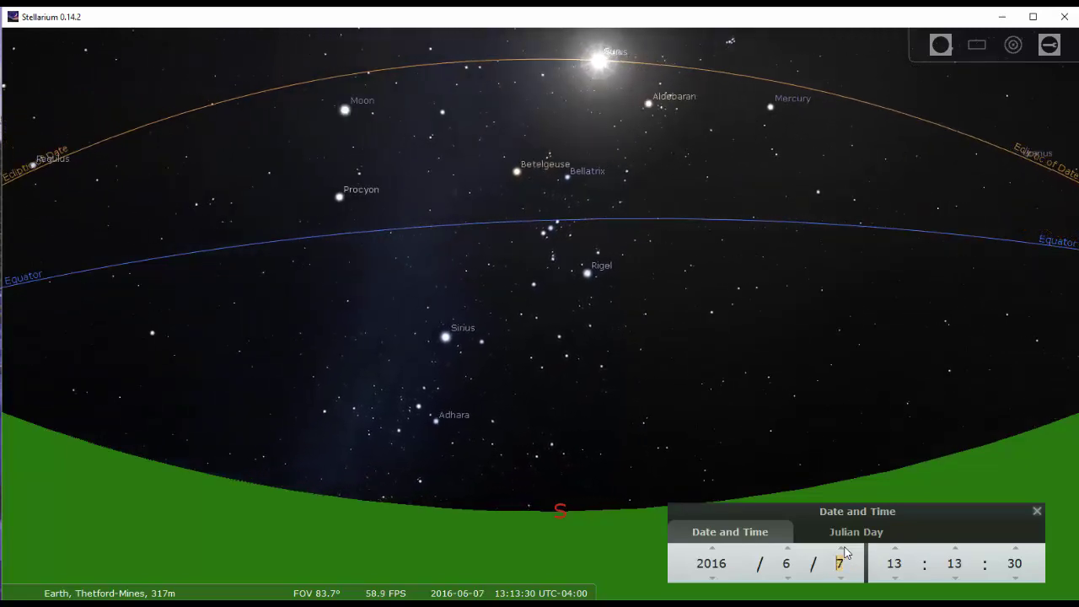
scroll(846, 552, "up", 9)
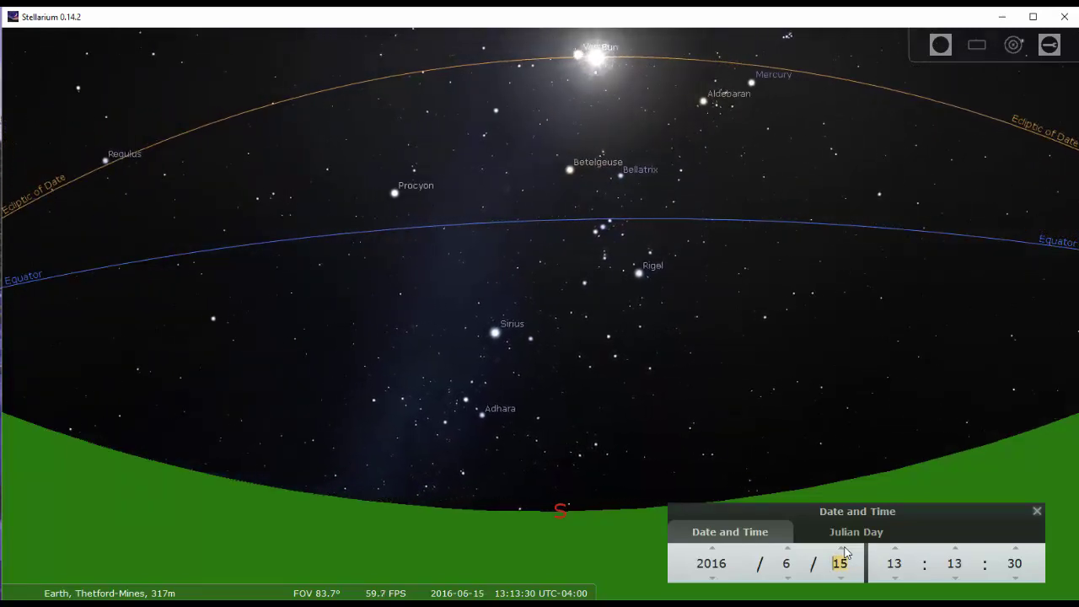
scroll(846, 553, "up", 1)
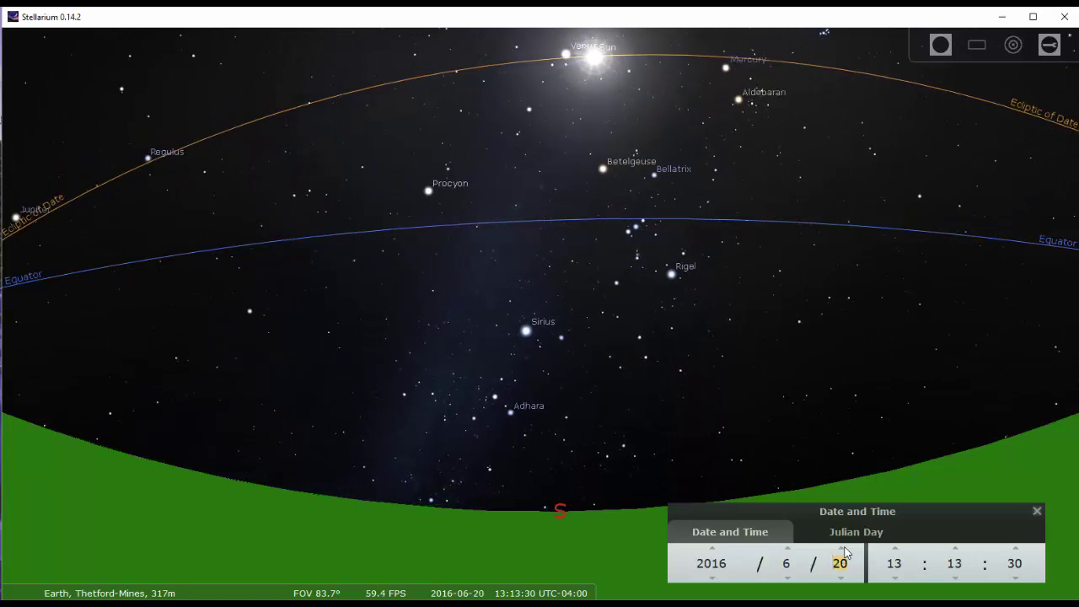
key("Right")
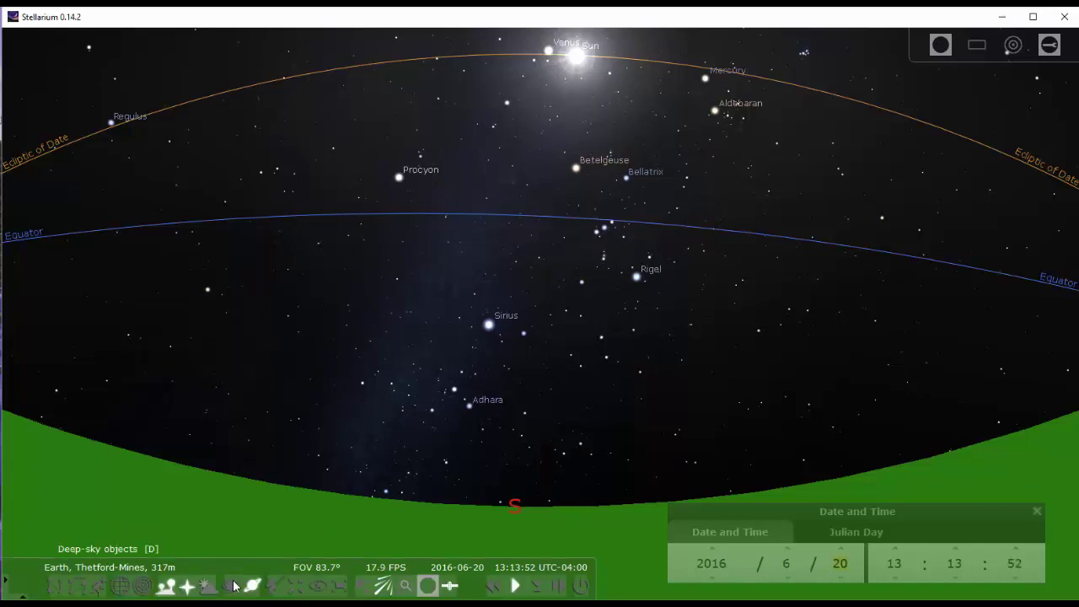
left_click(208, 586)
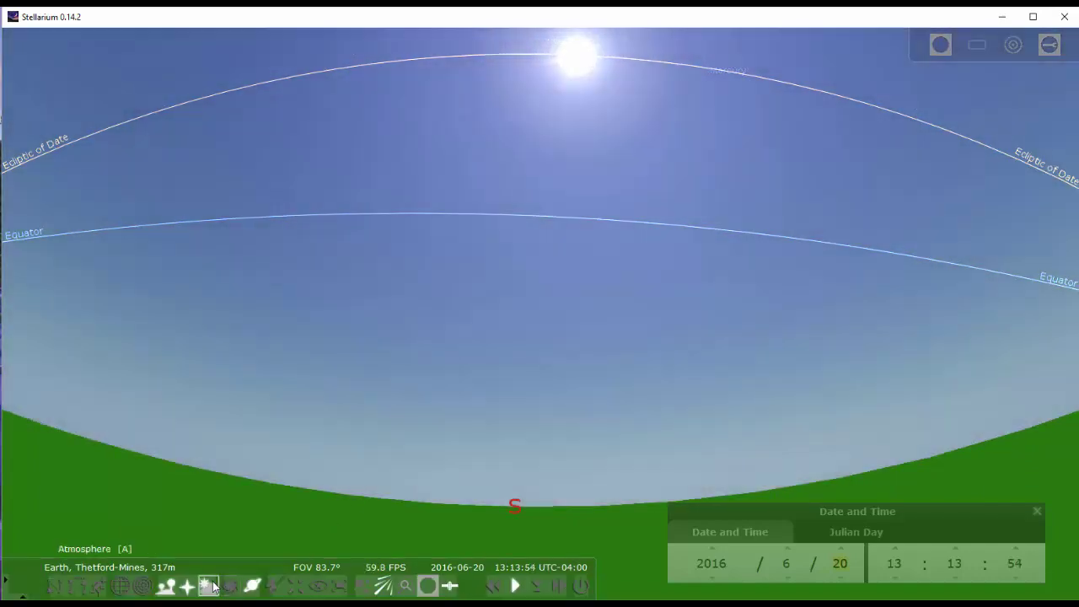
left_click(214, 588)
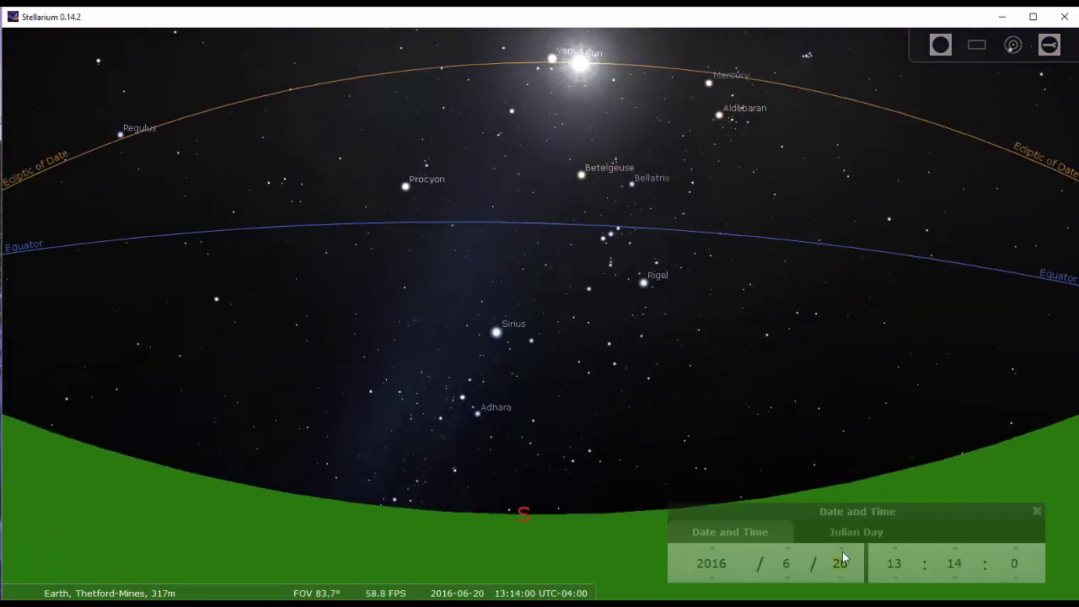
- Scroll the day field forward from 20 June to 7 November 2016
scroll(843, 557, "up", 7)
scroll(842, 557, "up", 12)
scroll(842, 557, "up", 10)
scroll(844, 556, "up", 12)
scroll(844, 556, "up", 8)
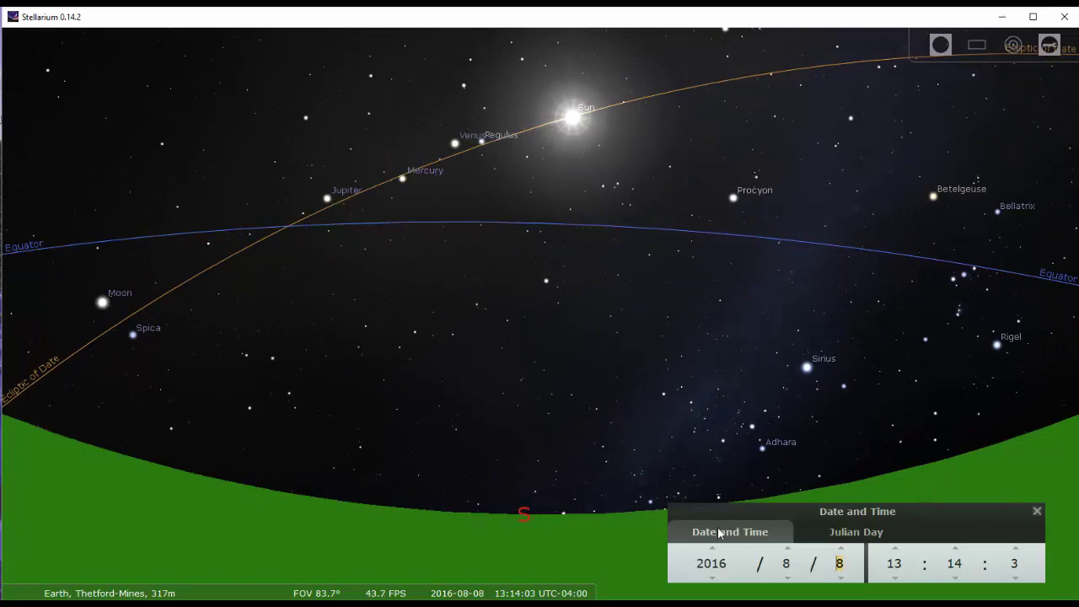
scroll(844, 556, "up", 4)
scroll(844, 557, "up", 12)
scroll(844, 557, "up", 11)
scroll(844, 557, "up", 11)
scroll(844, 556, "up", 7)
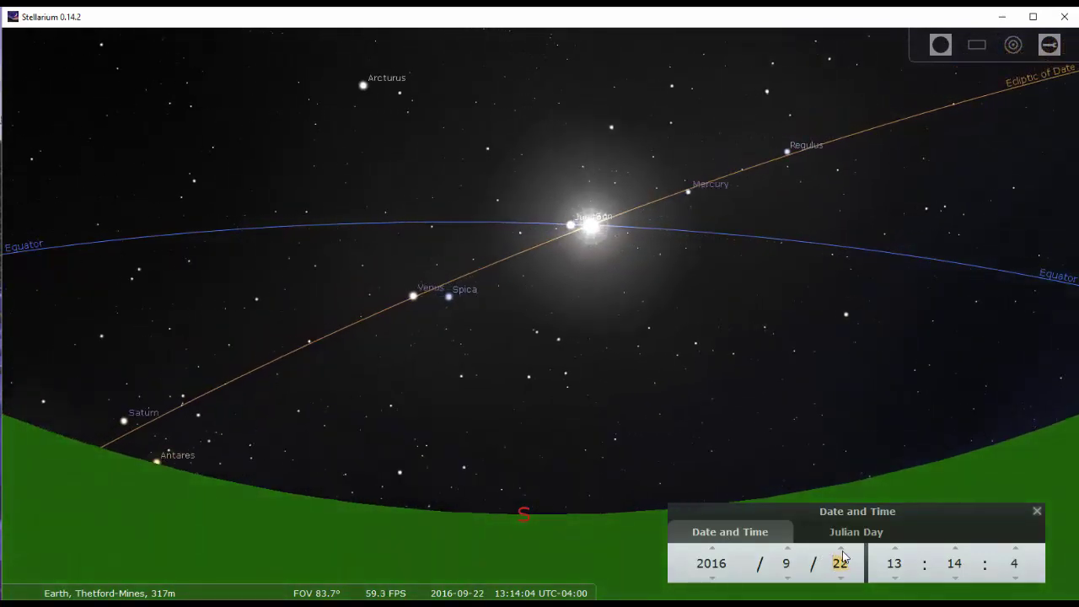
scroll(844, 557, "up", 4)
scroll(844, 556, "up", 8)
scroll(844, 556, "up", 11)
scroll(844, 556, "up", 10)
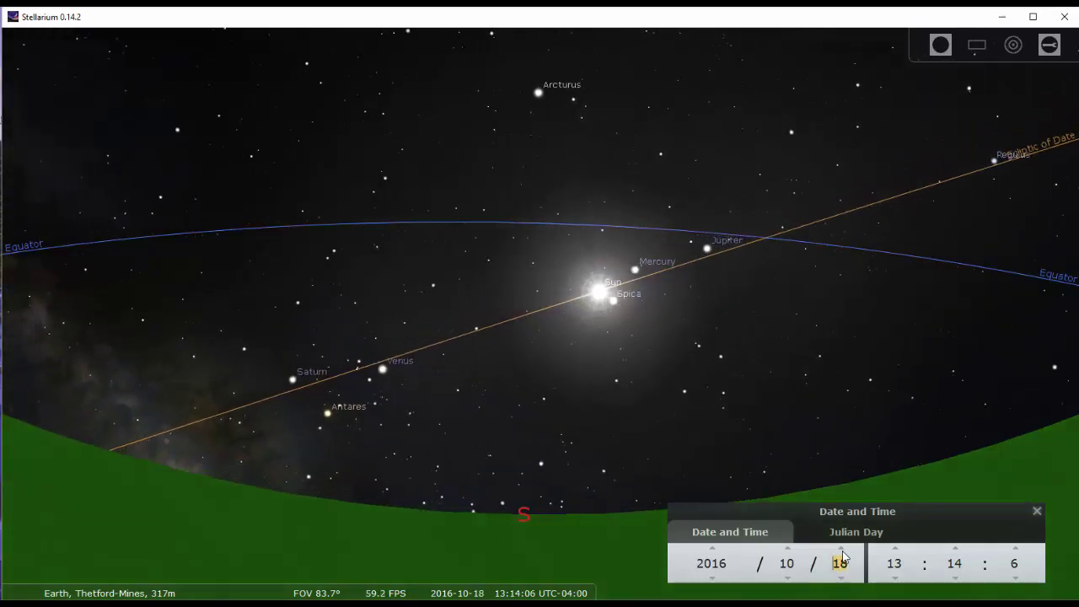
scroll(844, 556, "up", 9)
scroll(844, 556, "up", 4)
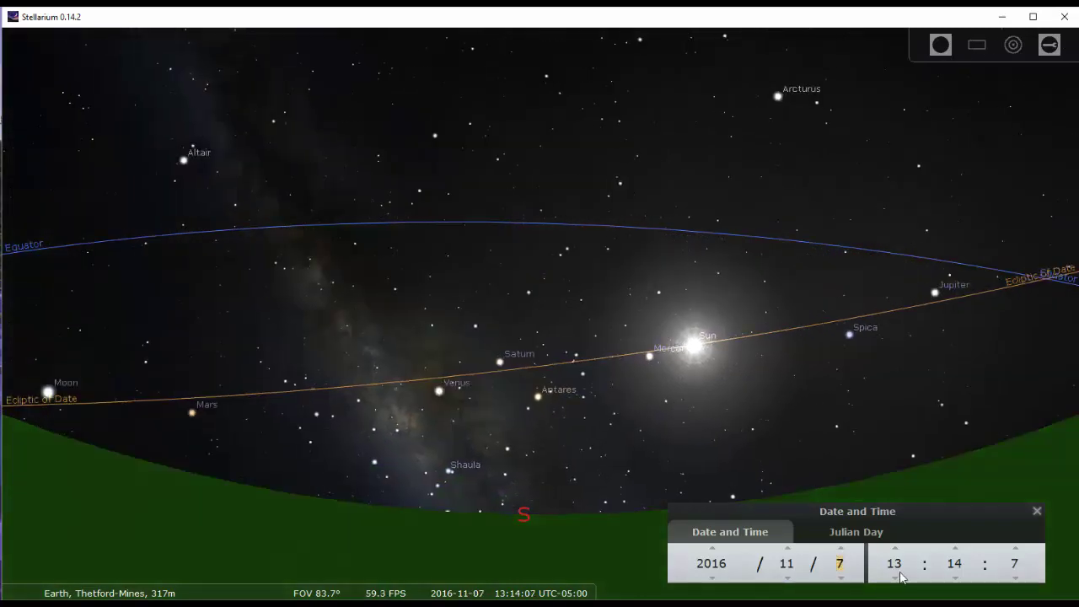
- Set the clock back to 12:00 on 7 November 2016, panning the view slightly right
left_click(895, 578)
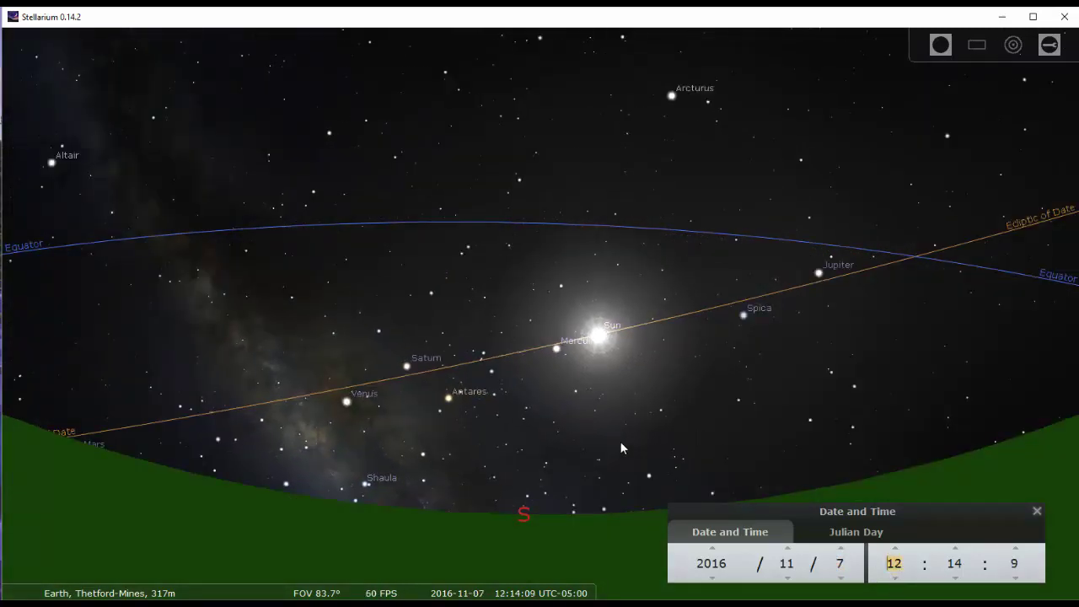
left_click_drag(617, 445, 682, 450)
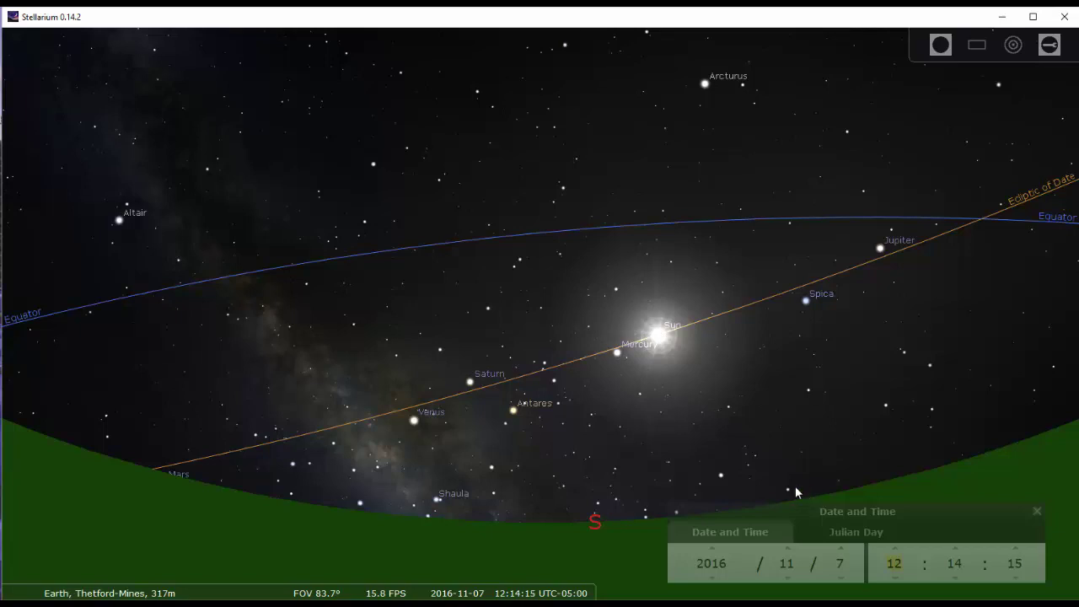
scroll(956, 575, "down", 9)
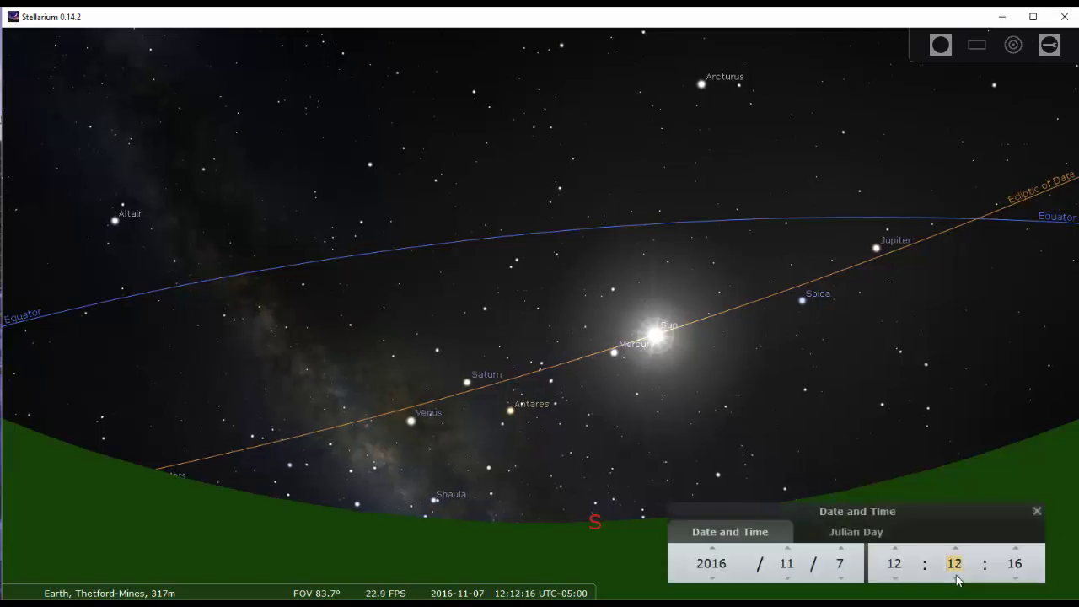
scroll(956, 572, "down", 5)
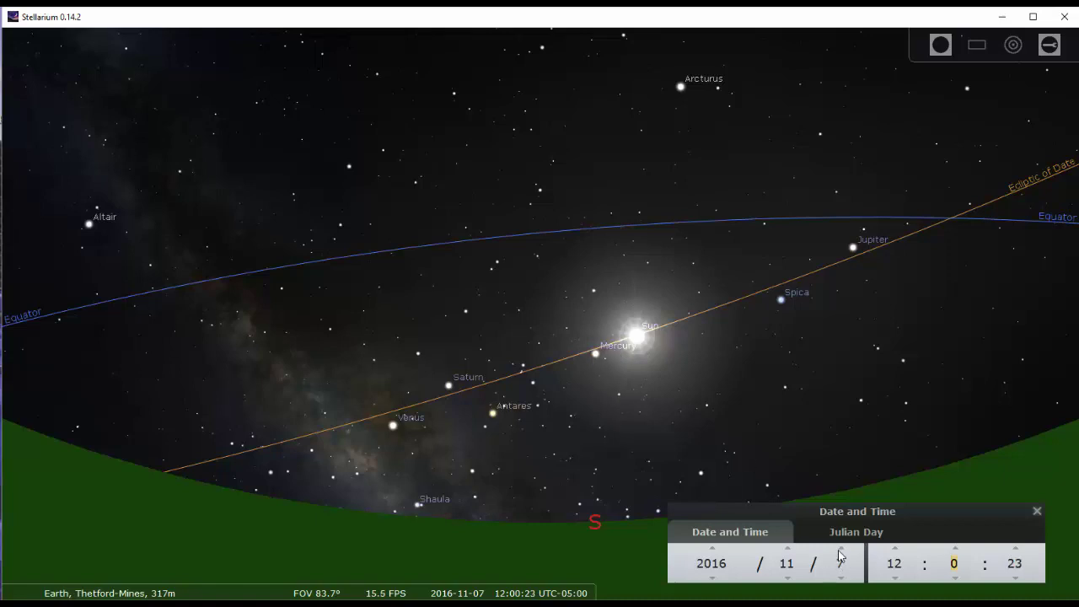
- Scroll the date forward to the 21 December 2016 solstice and tilt the view toward the horizon
scroll(841, 555, "up", 9)
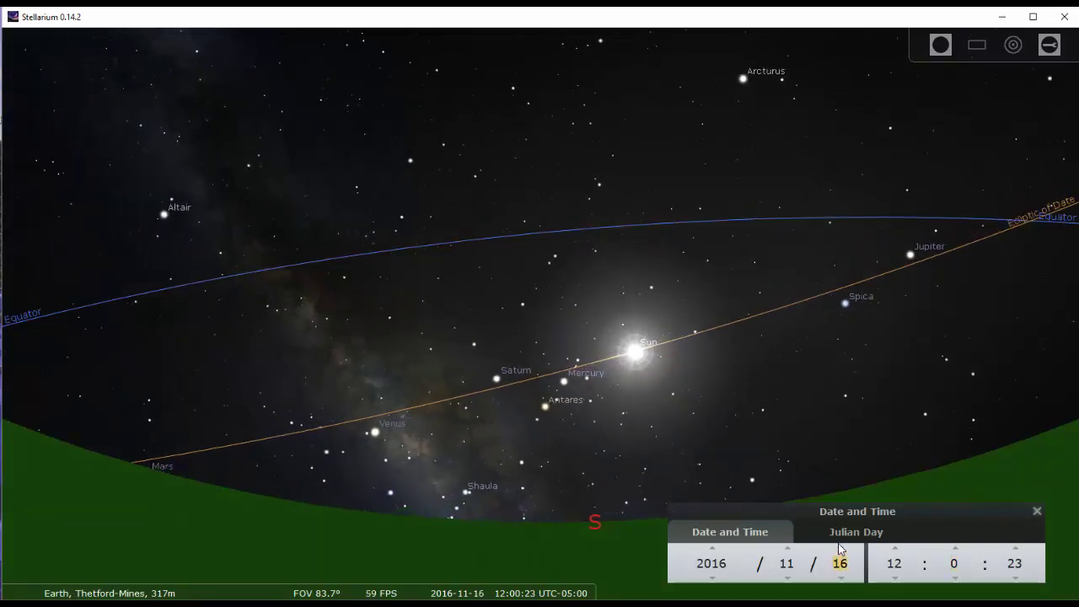
scroll(841, 555, "up", 7)
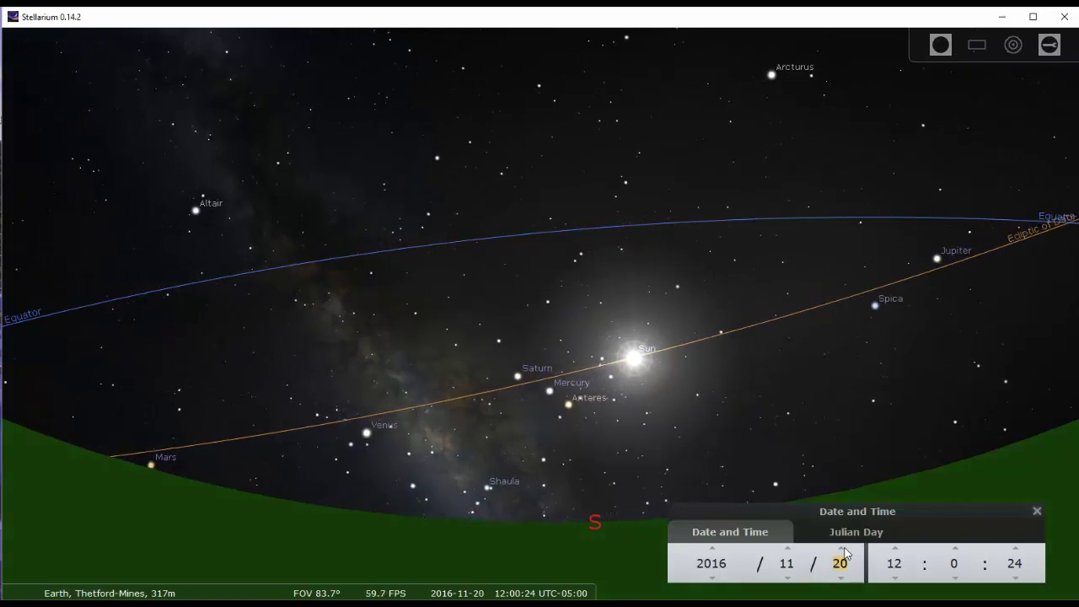
scroll(844, 553, "up", 13)
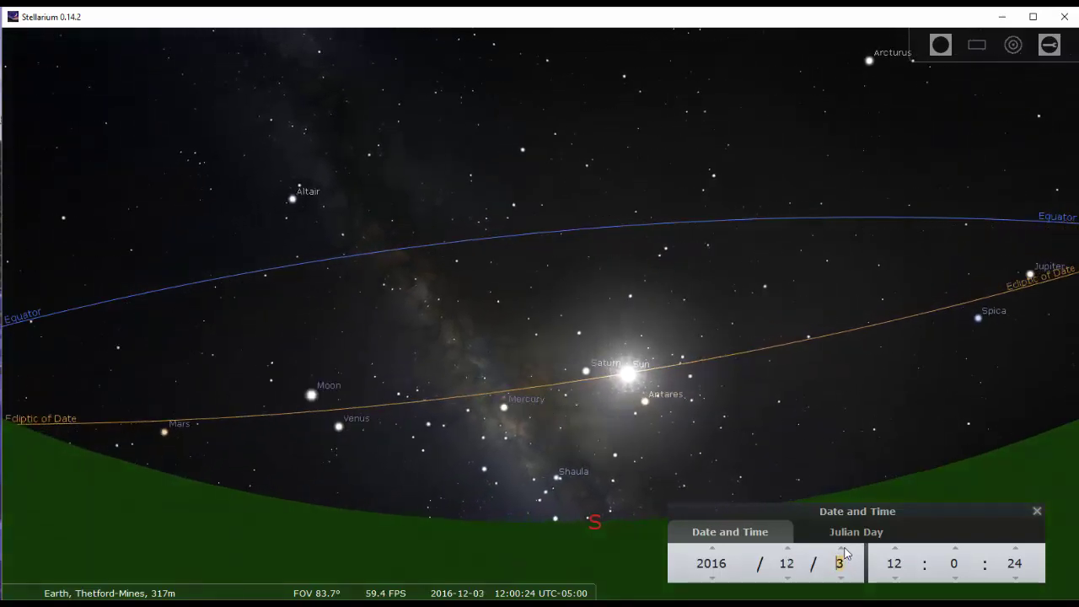
scroll(844, 553, "up", 13)
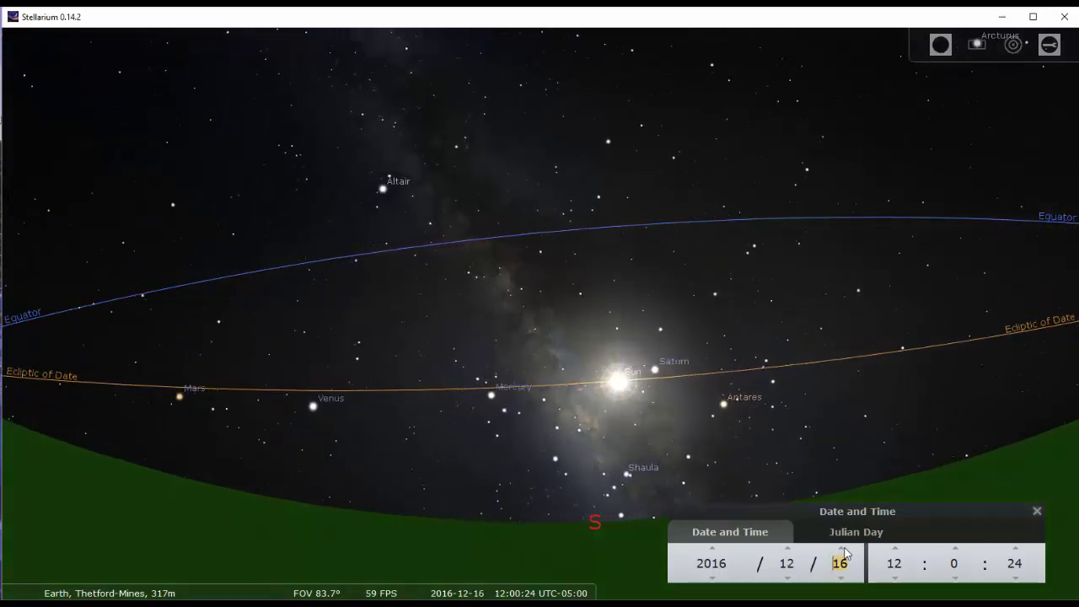
scroll(845, 553, "up", 2)
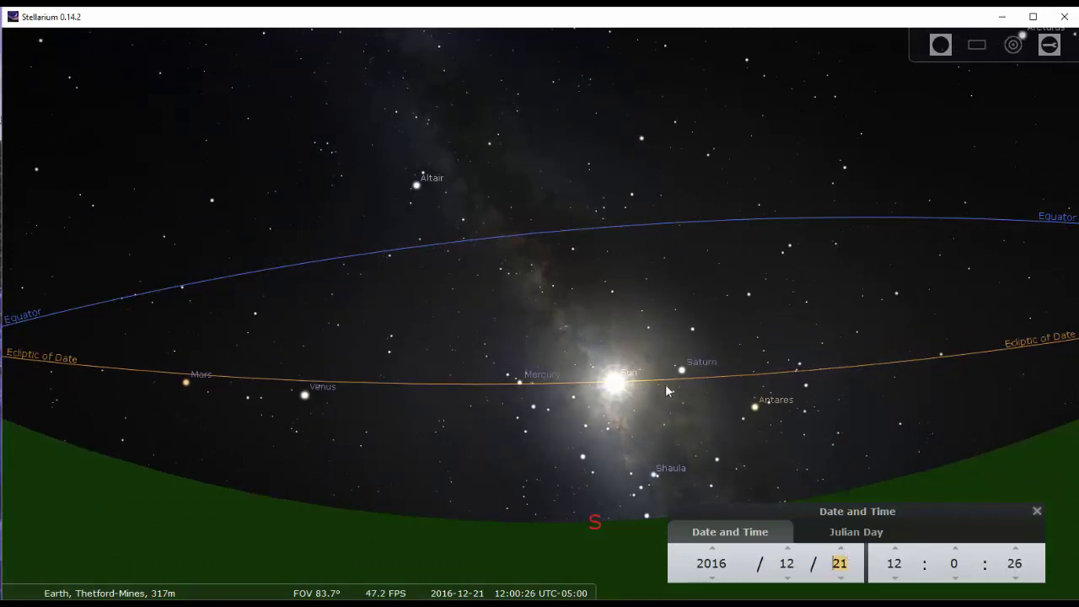
left_click_drag(640, 470, 642, 442)
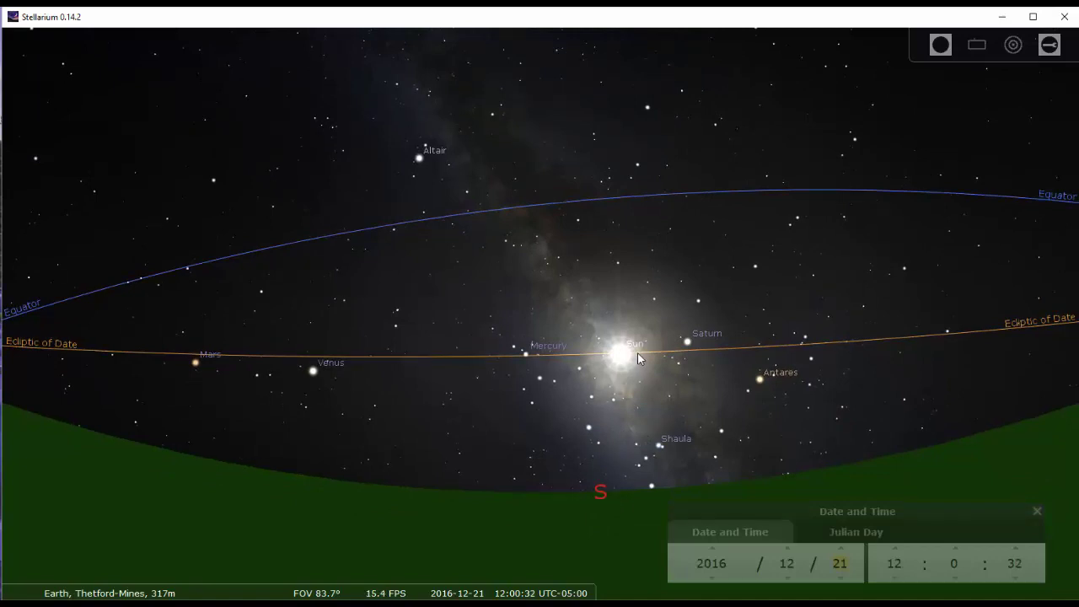
left_click_drag(635, 419, 644, 390)
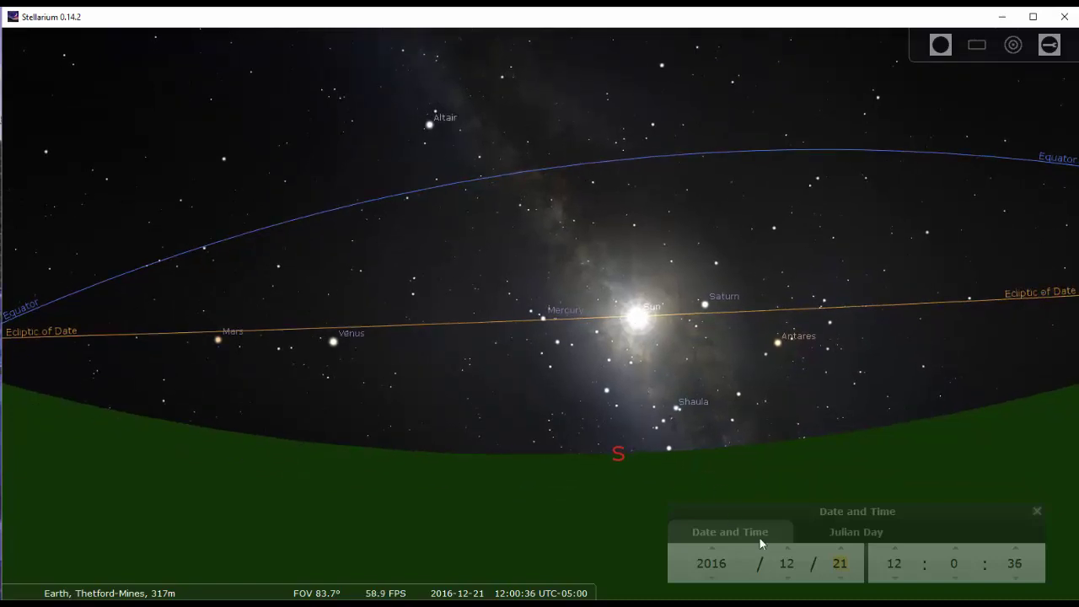
- Step the date forward through January to 15 February 2017
left_click(843, 549)
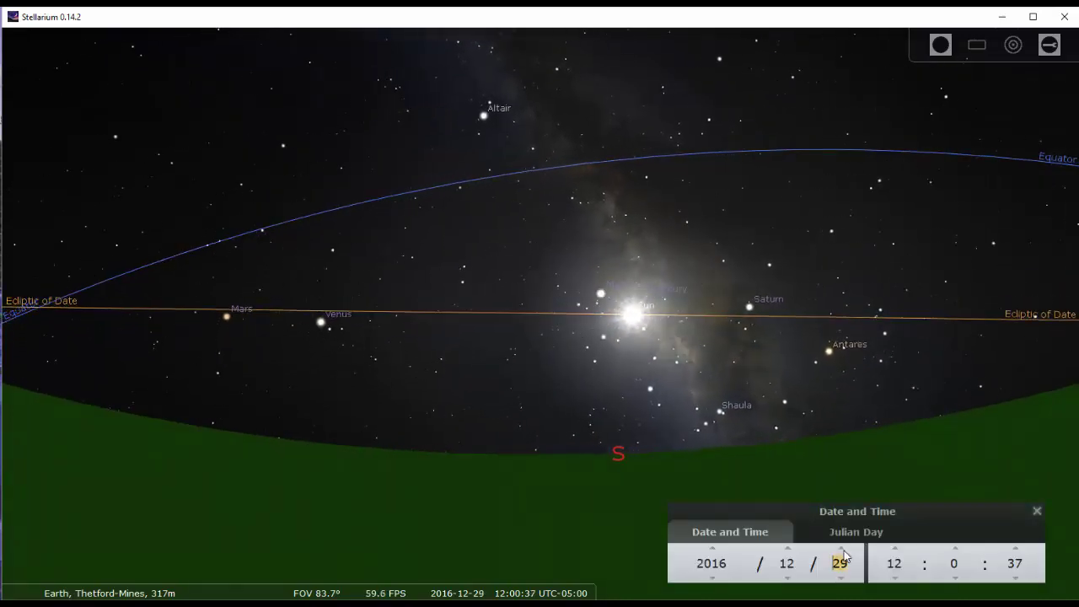
left_click(843, 549)
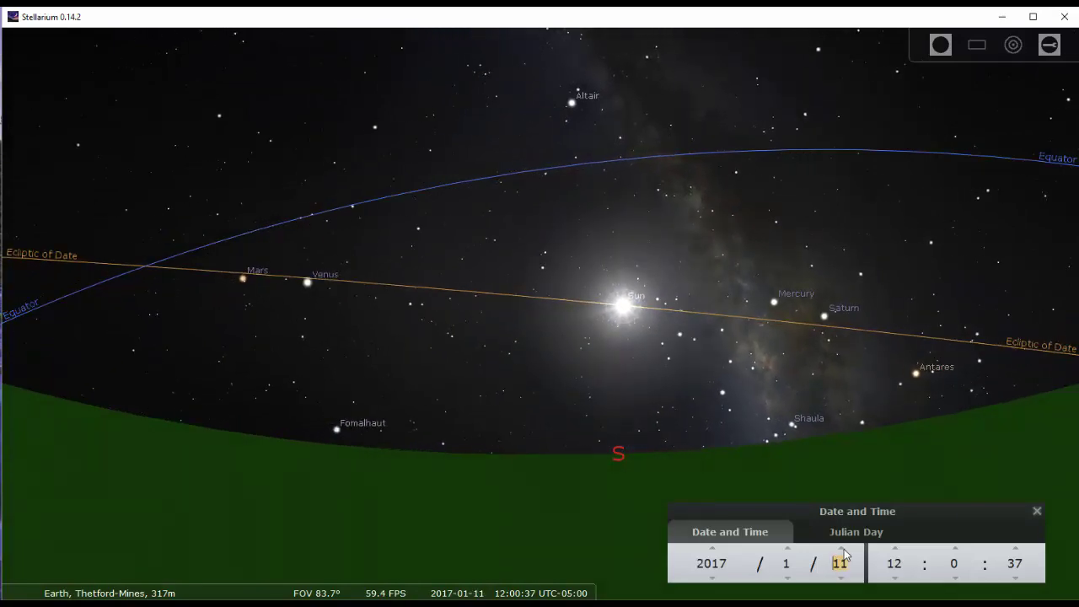
left_click(843, 549)
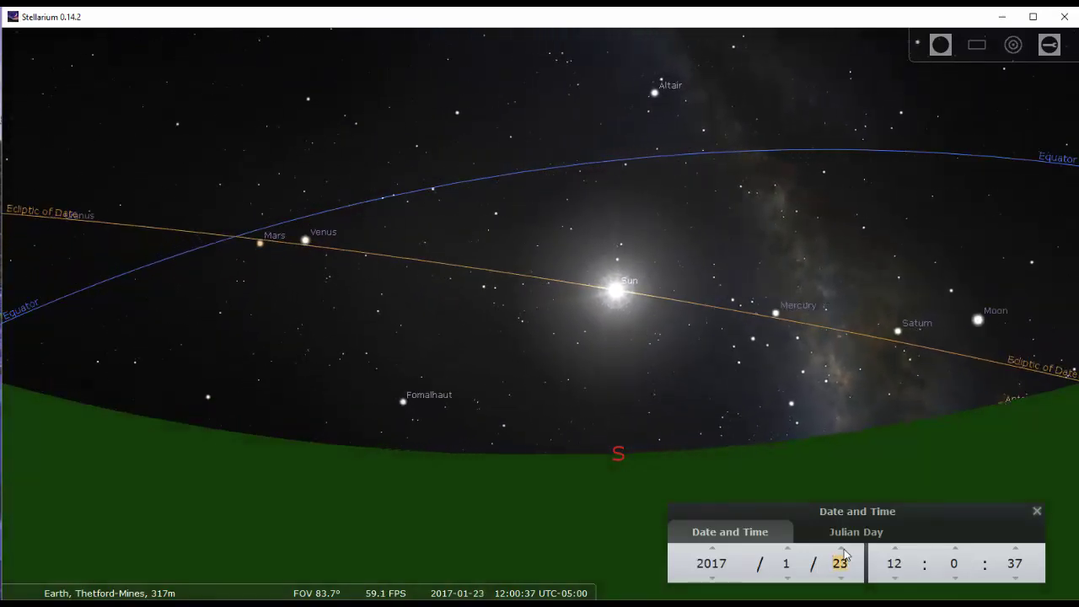
left_click(843, 549)
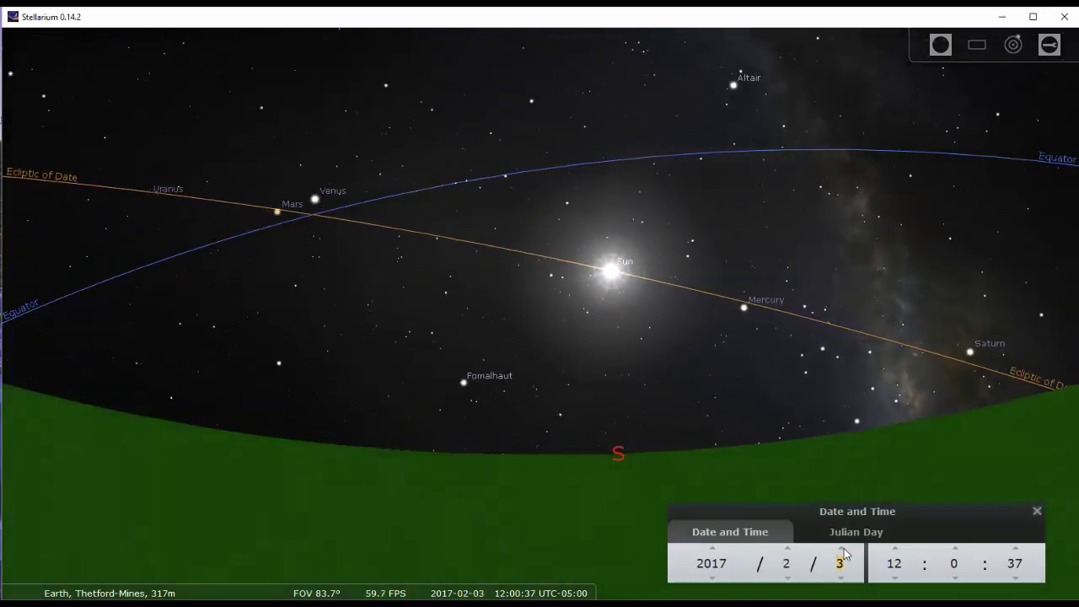
left_click(844, 549)
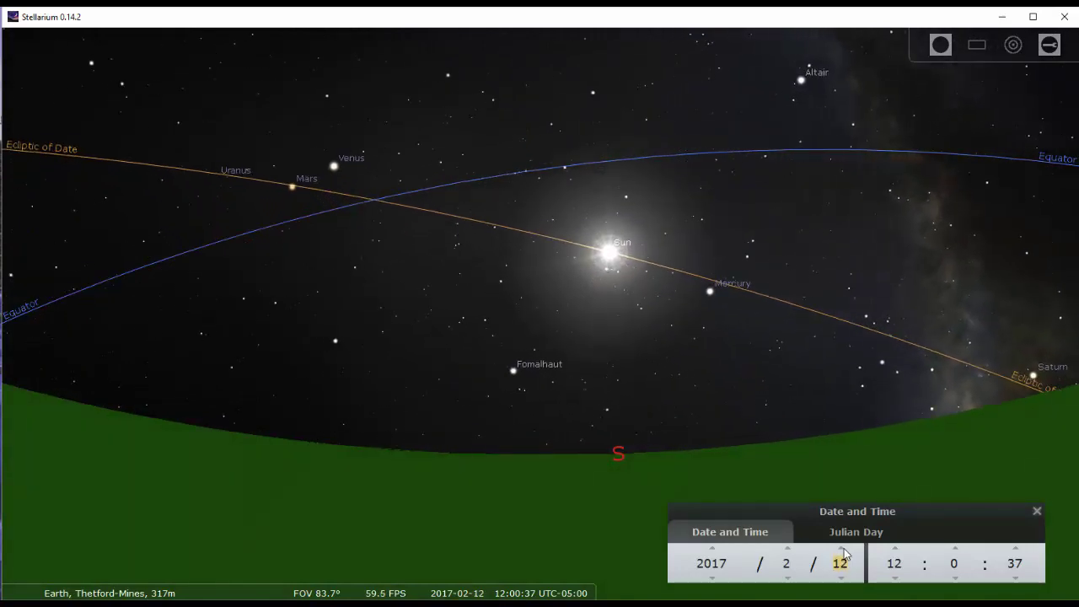
left_click(843, 549)
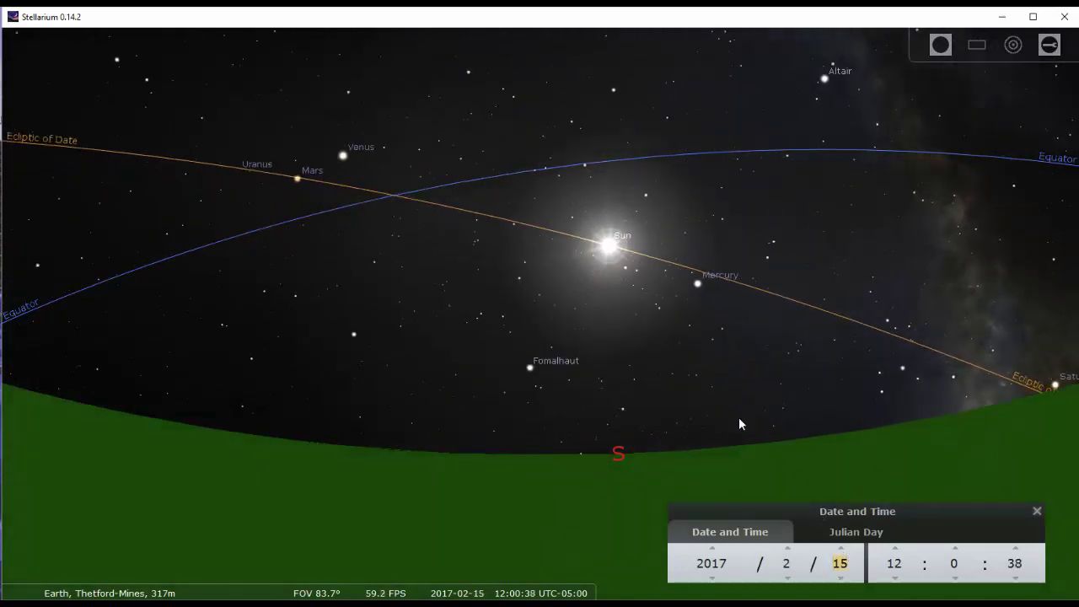
- Pan the view west until the W point sits centred on the horizon
left_click_drag(700, 387, 697, 414)
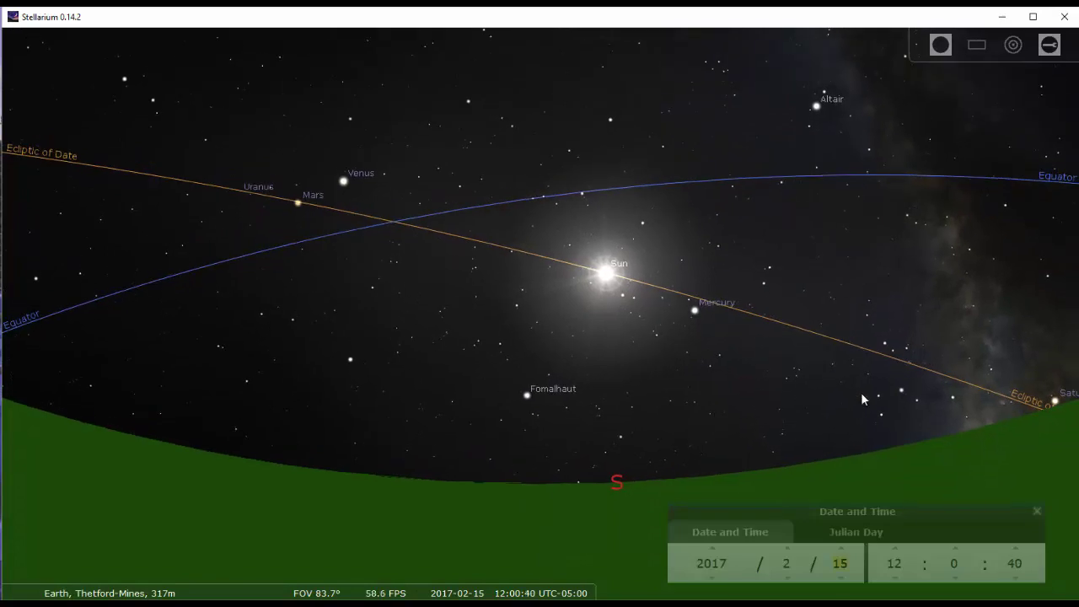
left_click_drag(886, 390, 541, 396)
left_click_drag(699, 403, 559, 418)
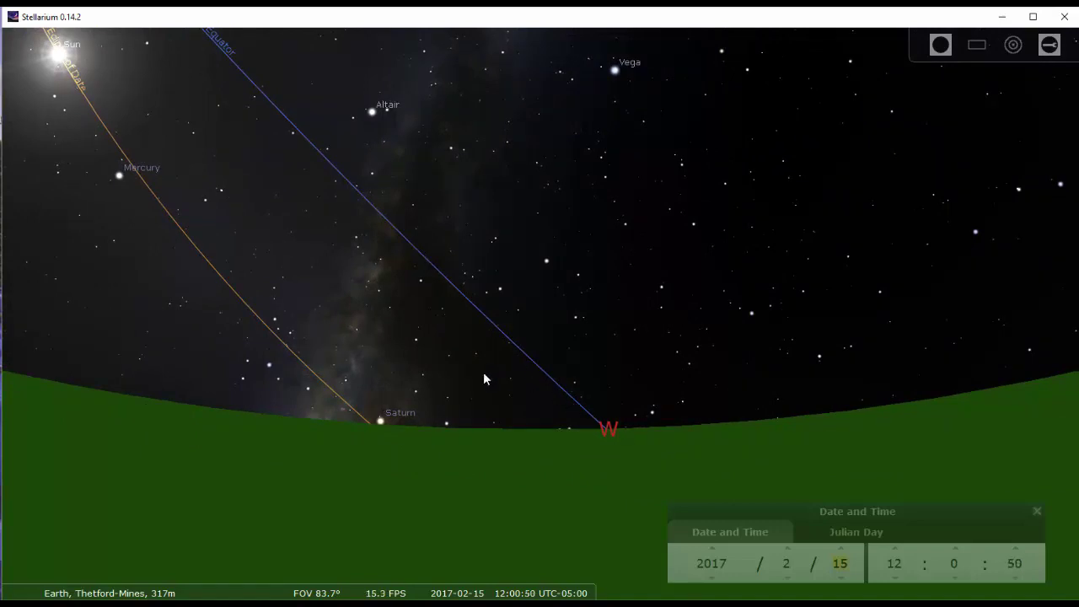
- Advance the hour to 17:00 for the 15 February sunset and adjust the field of view
left_click(896, 548)
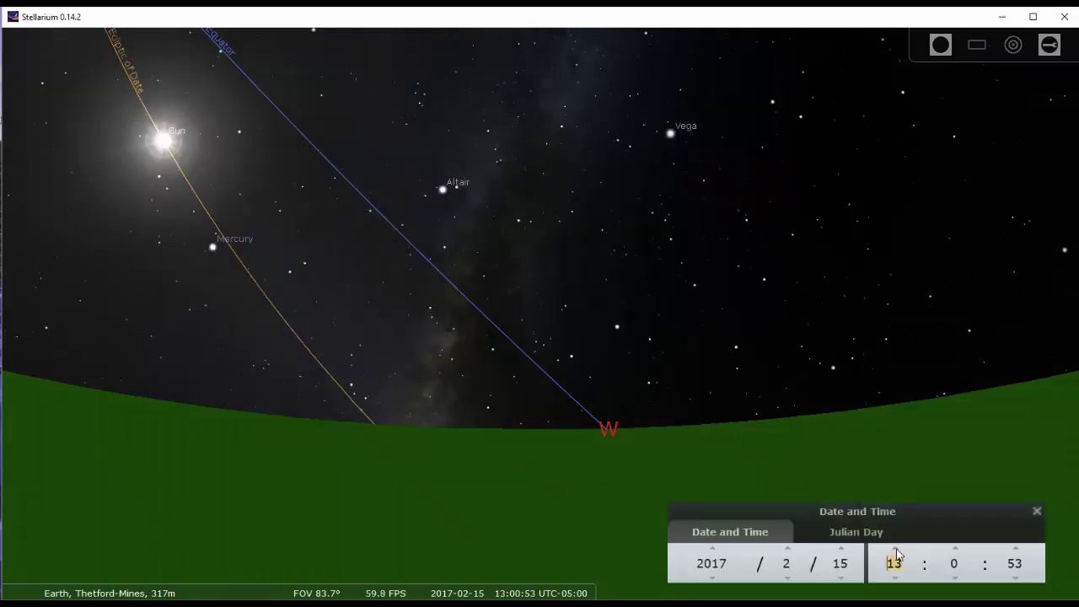
left_click(895, 548)
left_click(895, 548)
left_click(895, 548)
left_click(896, 548)
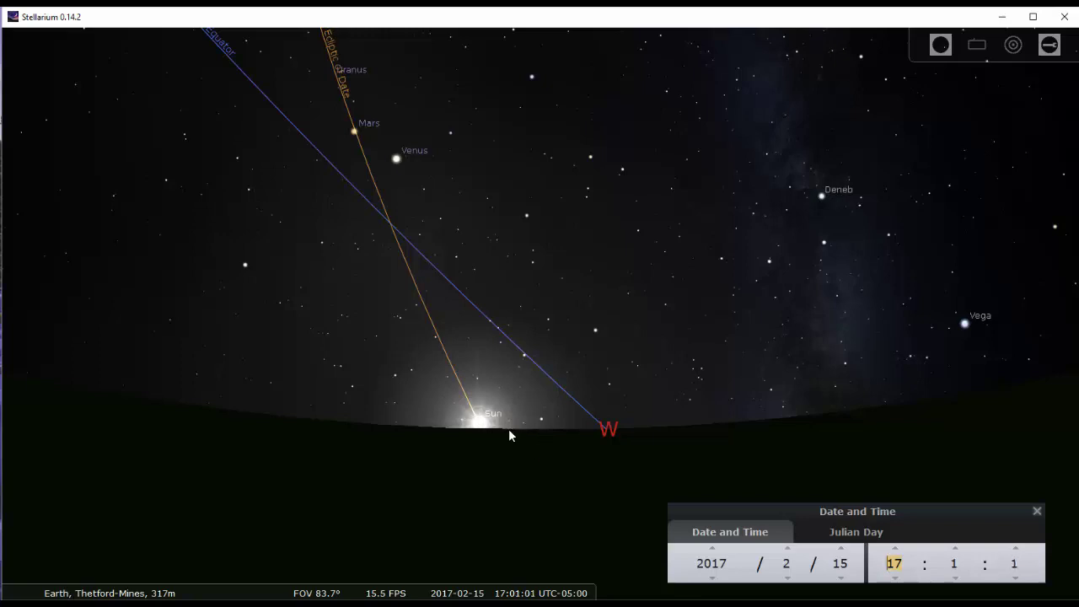
scroll(472, 460, "down", 3)
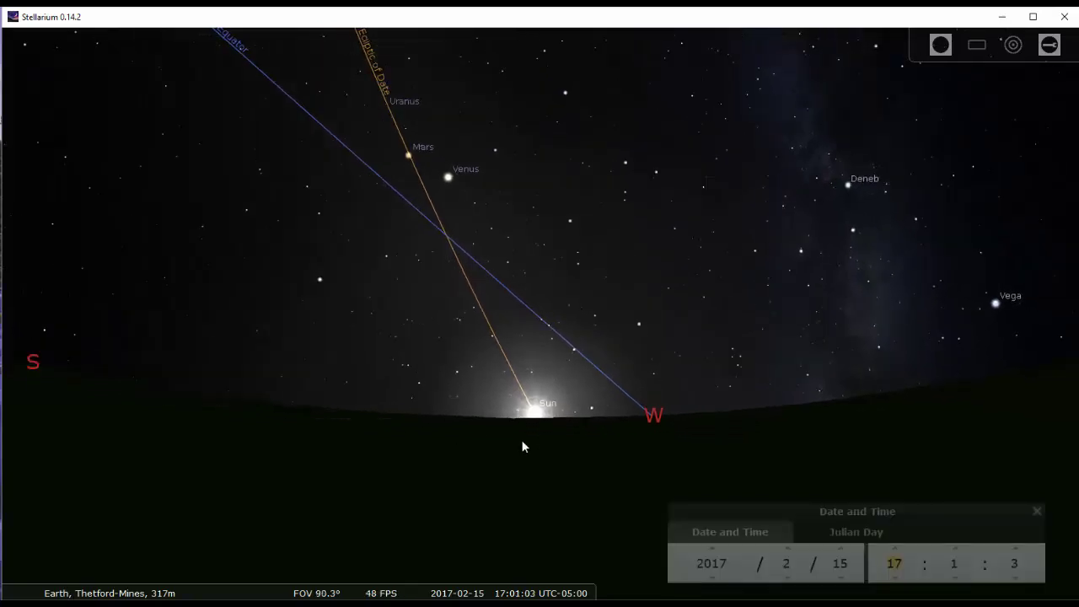
scroll(455, 404, "down", 2)
scroll(629, 422, "up", 3)
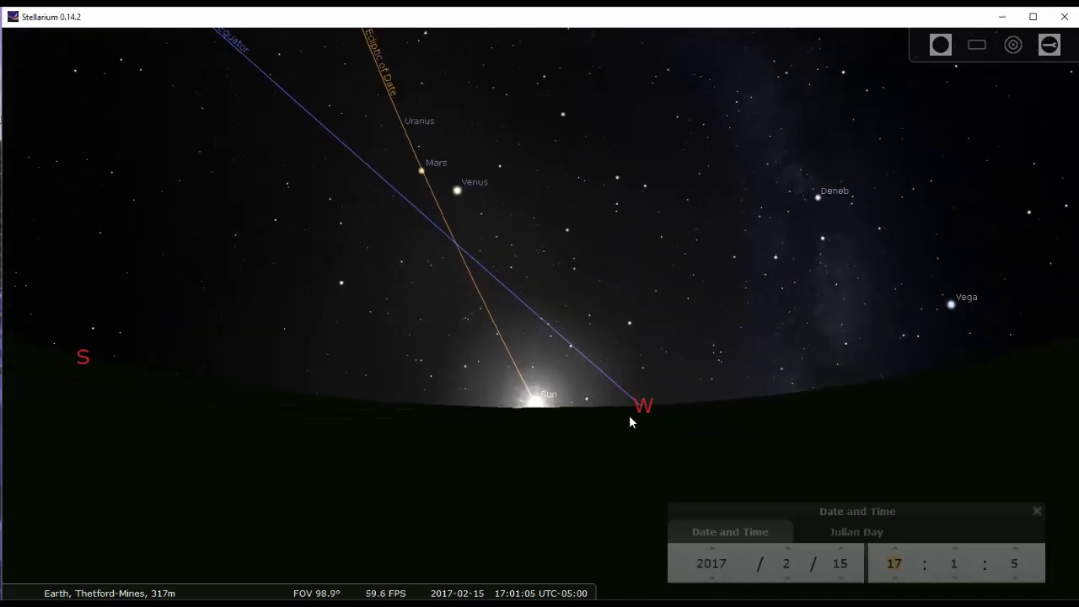
scroll(631, 416, "up", 2)
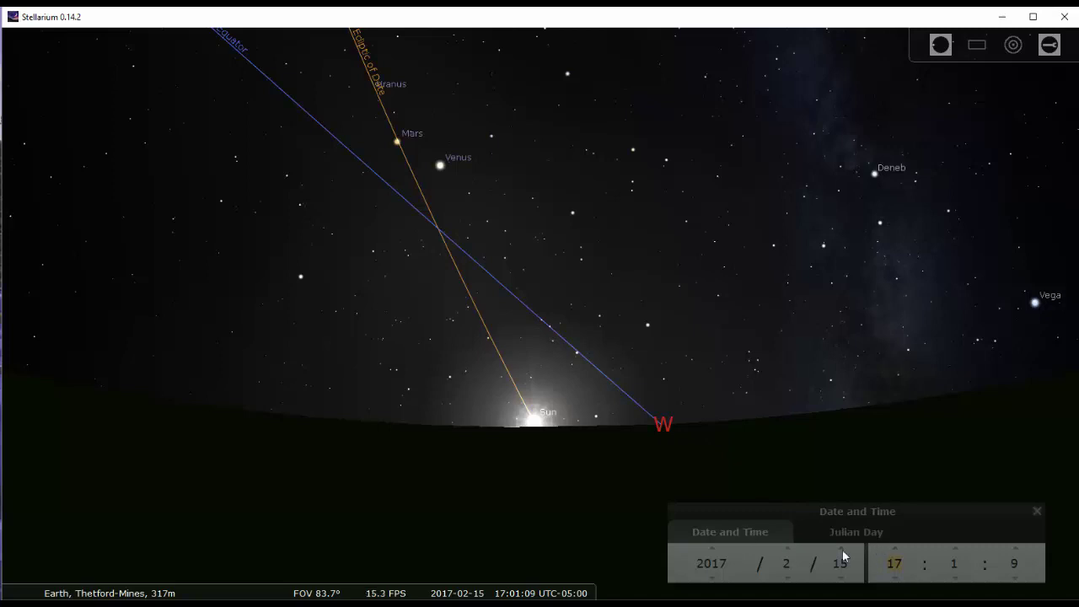
- Change the month to March, set the hour to 18, and advance the minutes toward sunset
left_click(791, 548)
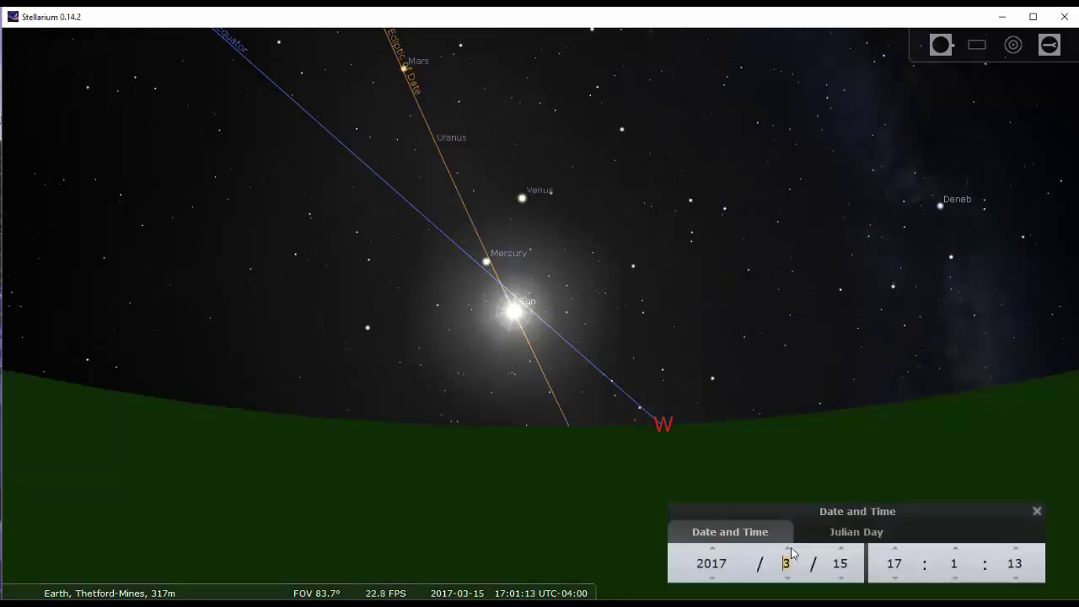
left_click(895, 549)
left_click(895, 548)
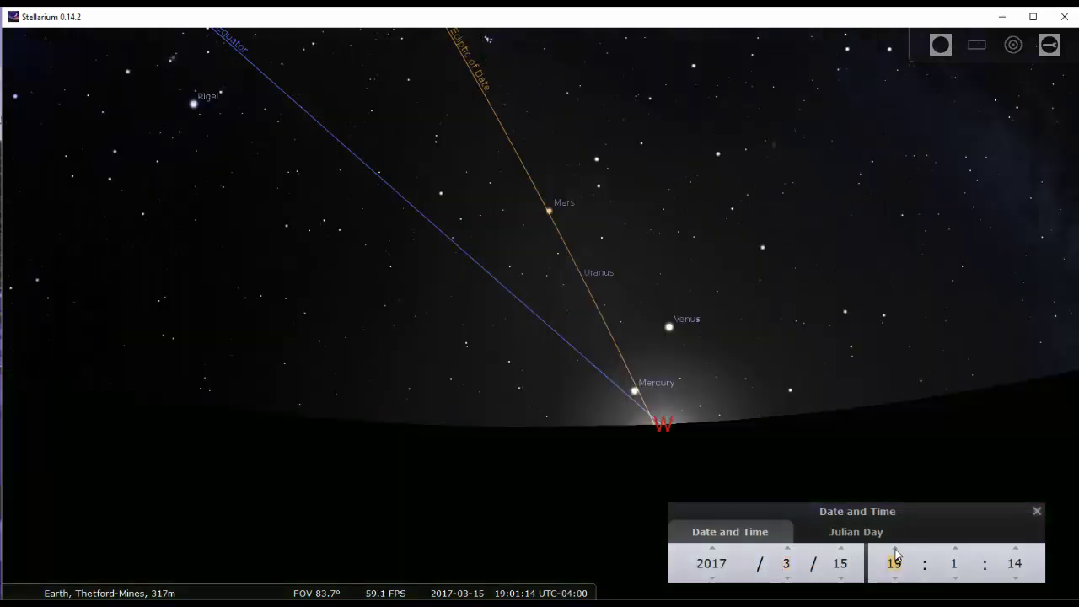
left_click(897, 581)
left_click(955, 549)
left_click(956, 549)
left_click(955, 548)
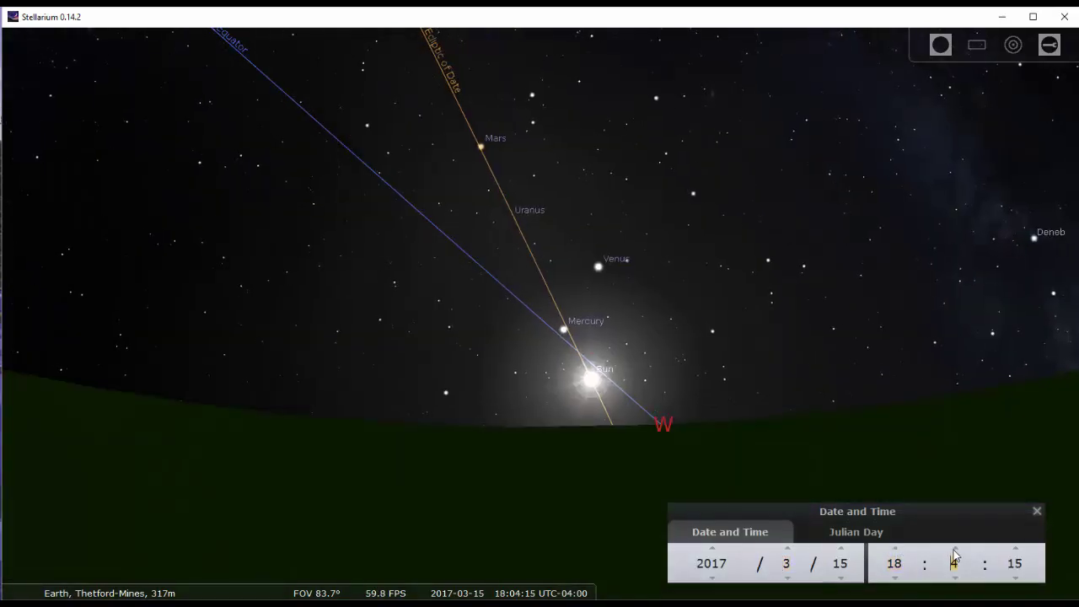
left_click(956, 549)
left_click(955, 549)
left_click(955, 549)
left_click(955, 549)
left_click(955, 549)
- Bring the time to 18:53 on 20 March 2017 and recentre the setting Sun
scroll(955, 552, "up", 13)
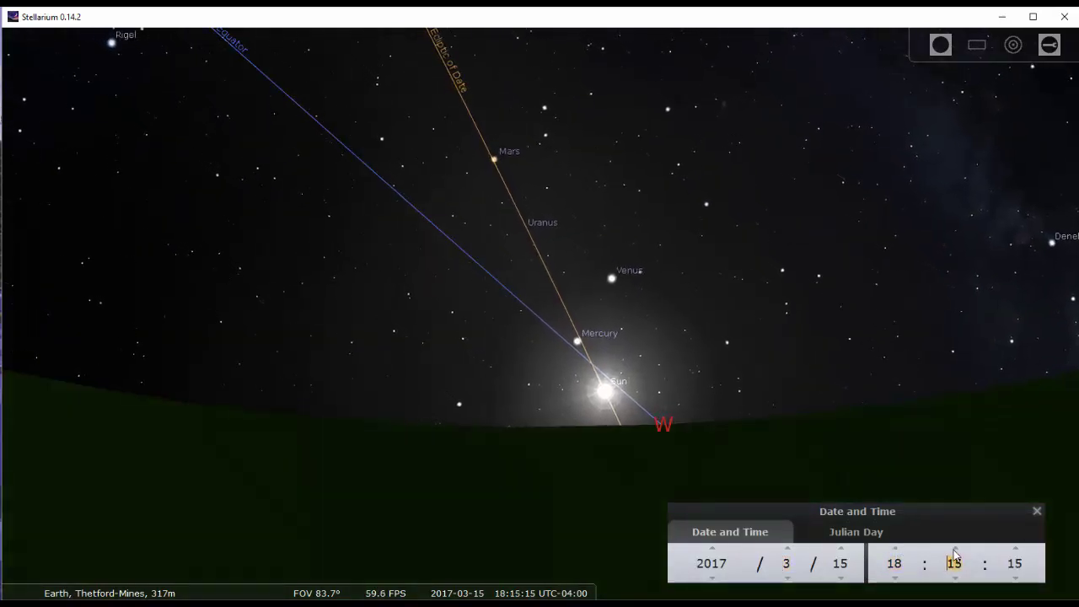
scroll(956, 554, "up", 13)
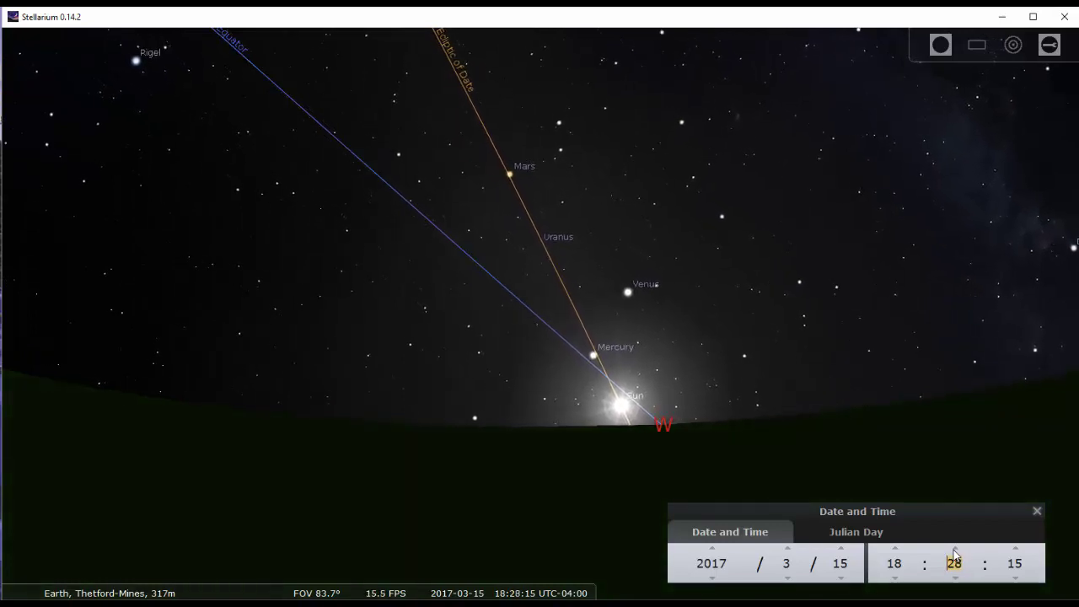
scroll(956, 554, "up", 10)
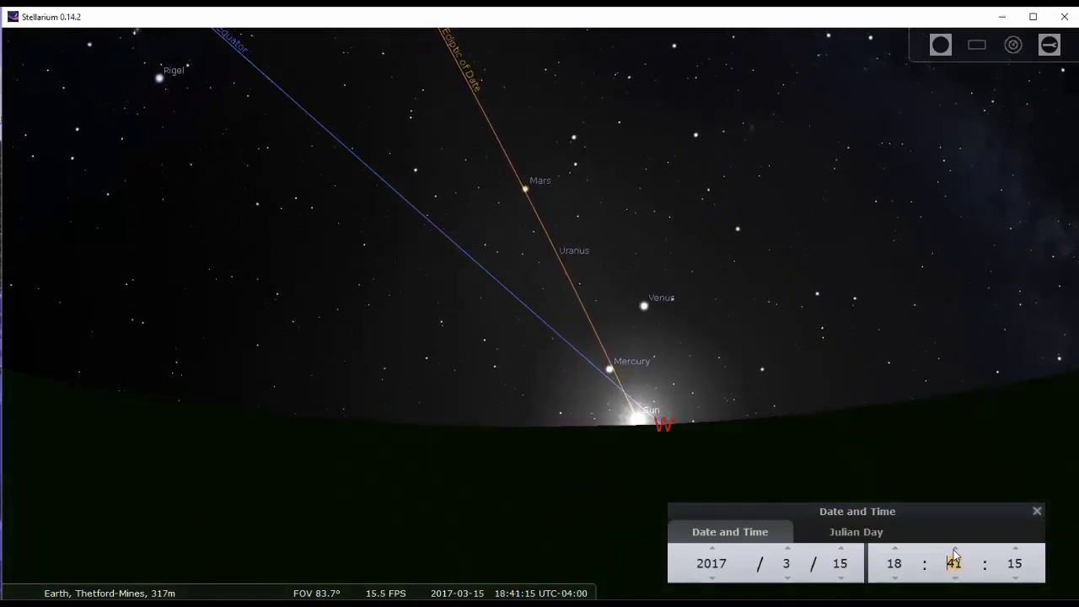
left_click_drag(734, 453, 617, 442)
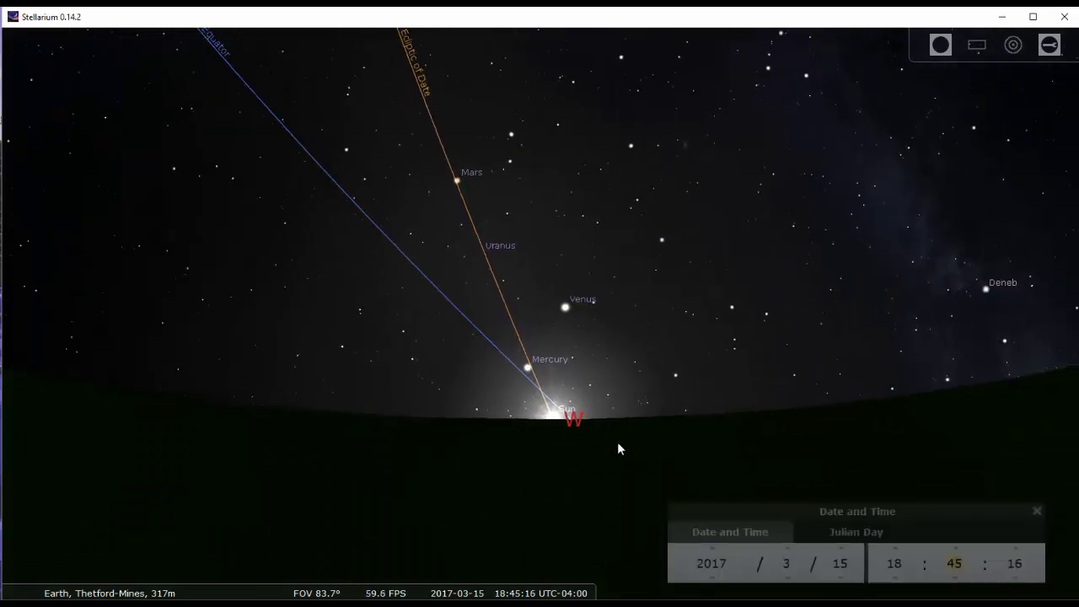
scroll(630, 435, "up", 3)
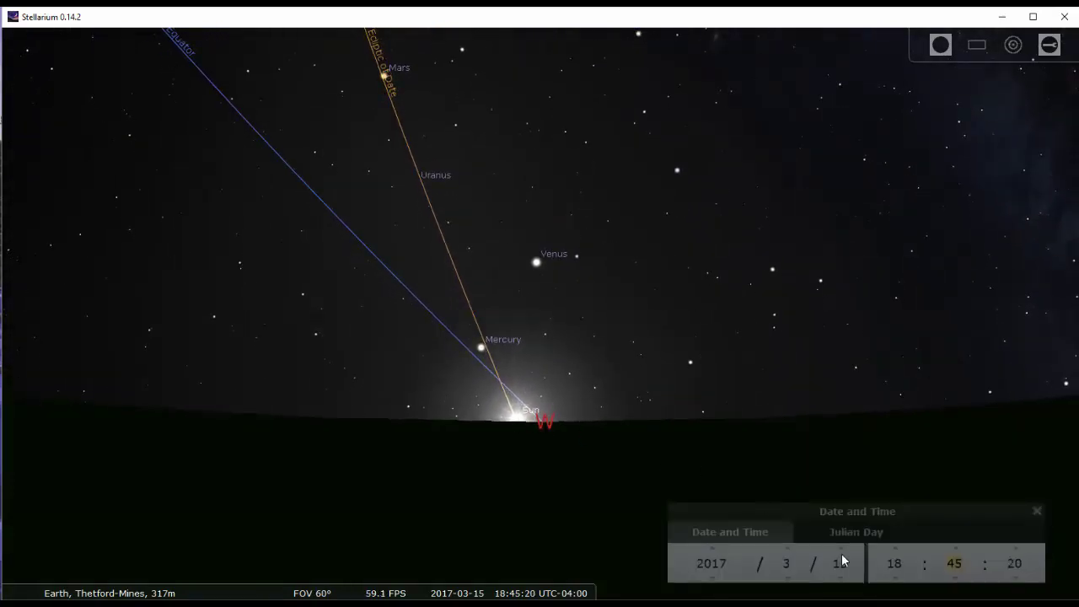
scroll(839, 552, "up", 5)
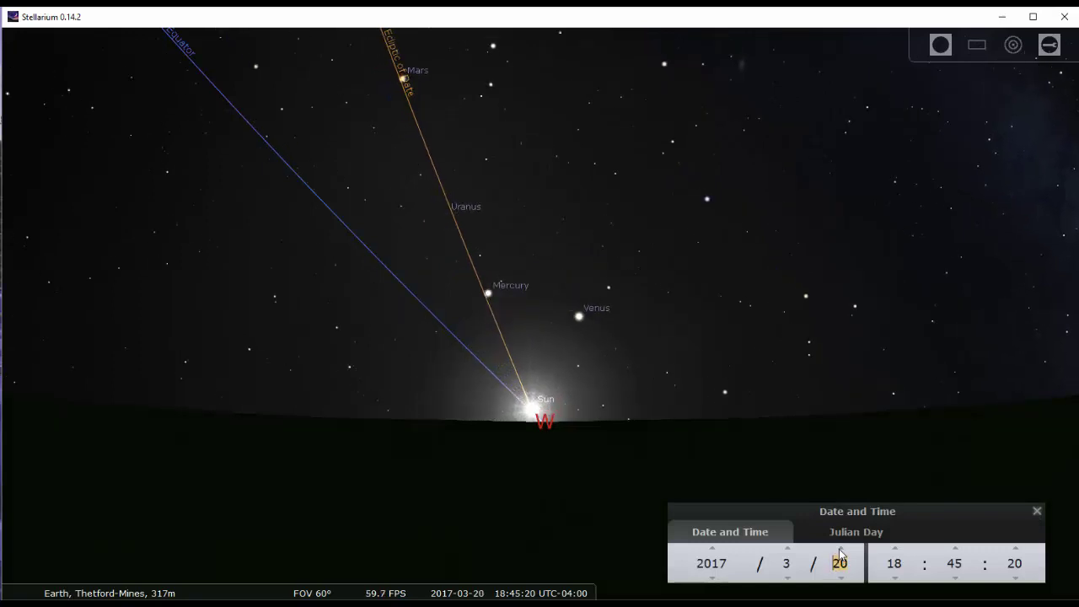
scroll(955, 552, "up", 3)
scroll(955, 552, "up", 5)
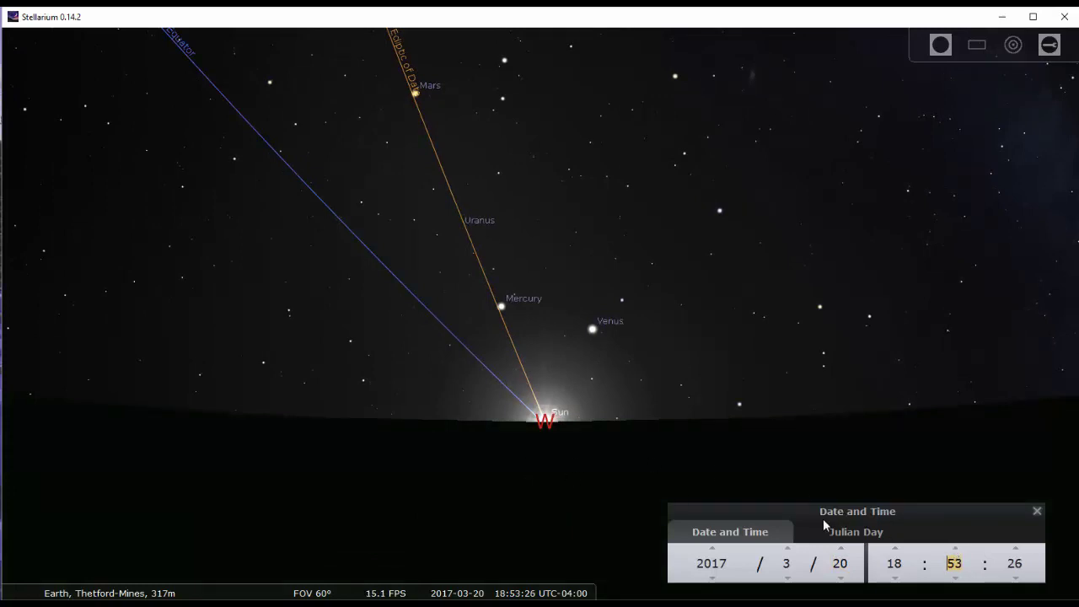
- Frame the June 22 sunset near 20:36 on the western horizon, Sun north of west
scroll(790, 556, "up", 2)
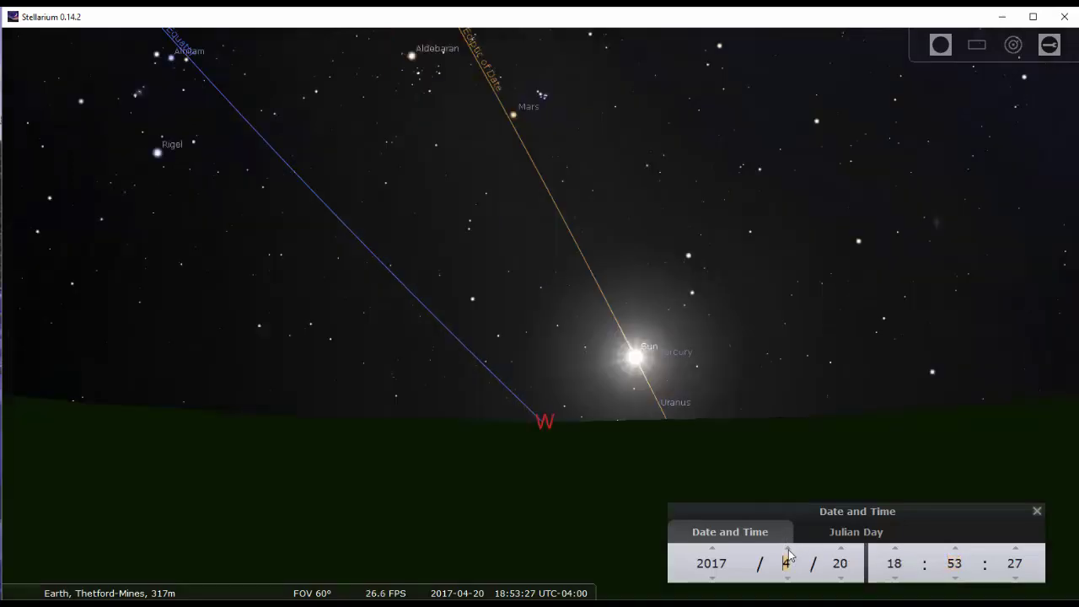
left_click_drag(833, 451, 649, 444)
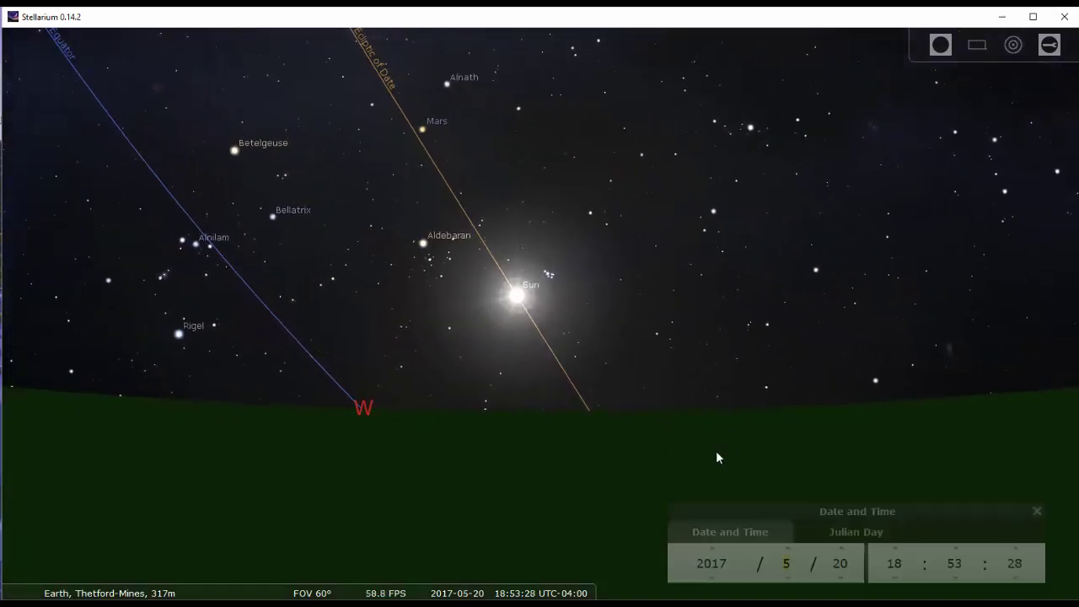
scroll(843, 555, "up", 2)
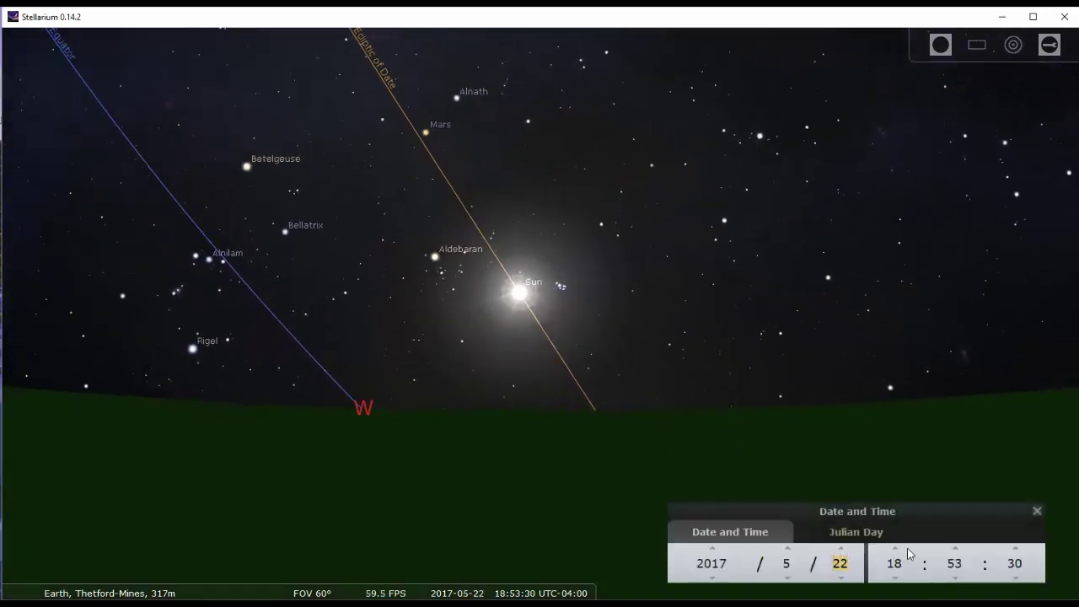
scroll(898, 555, "up", 2)
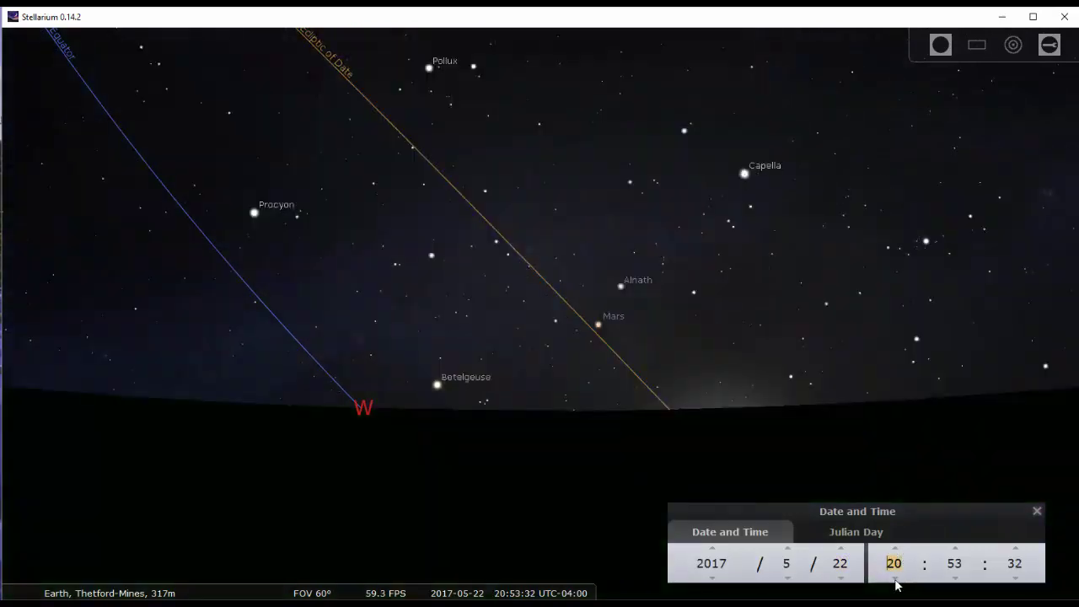
- Move the sky to 2017-08-22 at 19:36, with the Sun setting beside Regulus
left_click(895, 578)
scroll(959, 553, "up", 14)
scroll(959, 553, "up", 2)
scroll(902, 439, "down", 6)
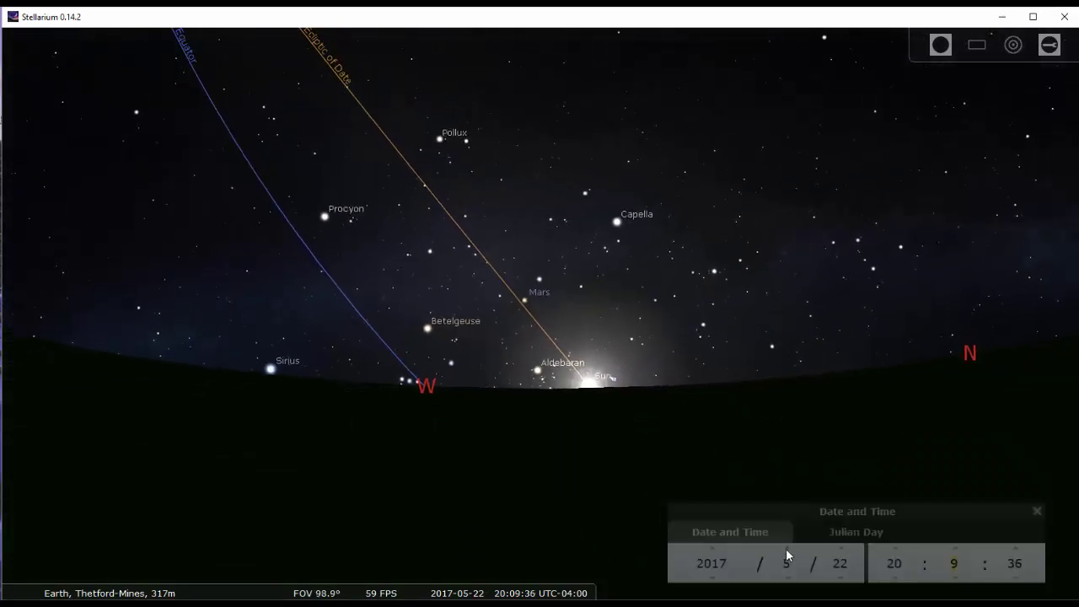
scroll(786, 552, "up", 1)
scroll(957, 552, "up", 1)
scroll(956, 553, "up", 12)
scroll(956, 552, "up", 13)
scroll(956, 552, "up", 1)
scroll(643, 442, "up", 3)
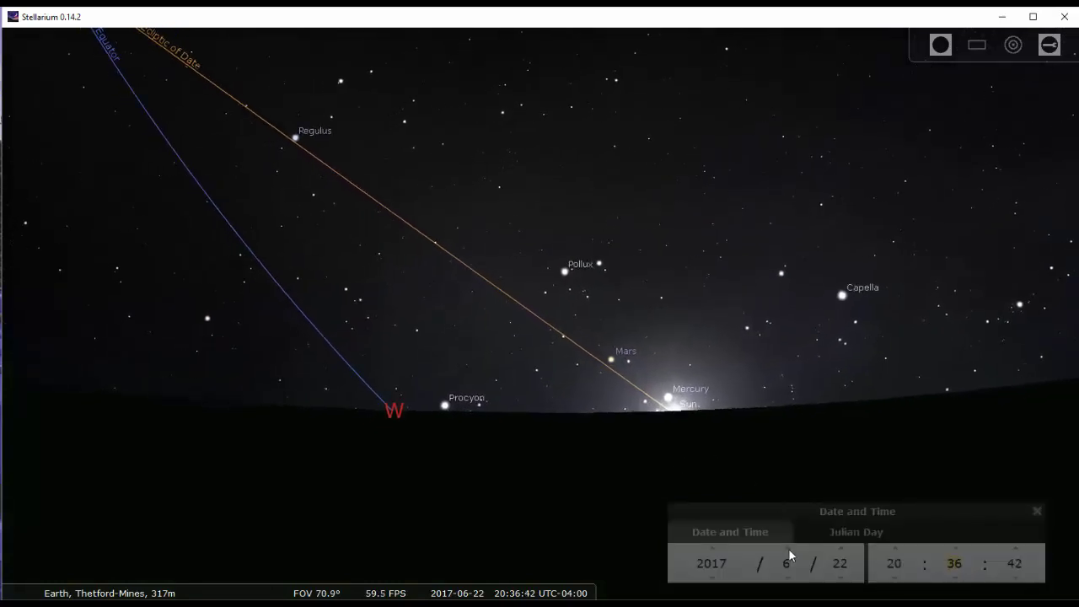
scroll(788, 559, "up", 1)
scroll(788, 559, "up", 1)
scroll(895, 578, "down", 1)
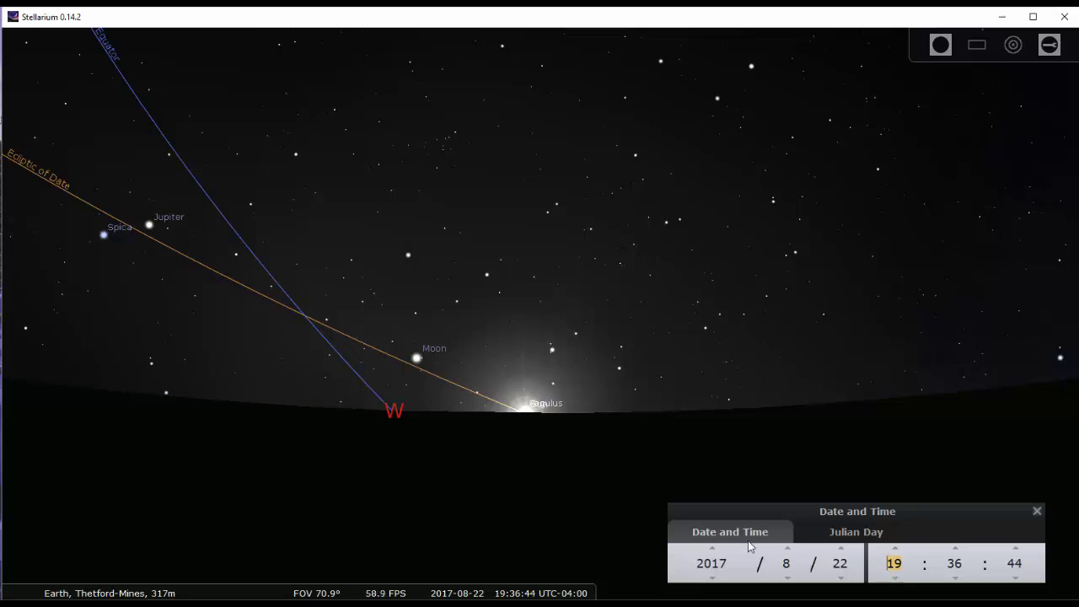
- Set September 22 at 18:36 and centre the Sun setting at the west point
left_click(791, 553)
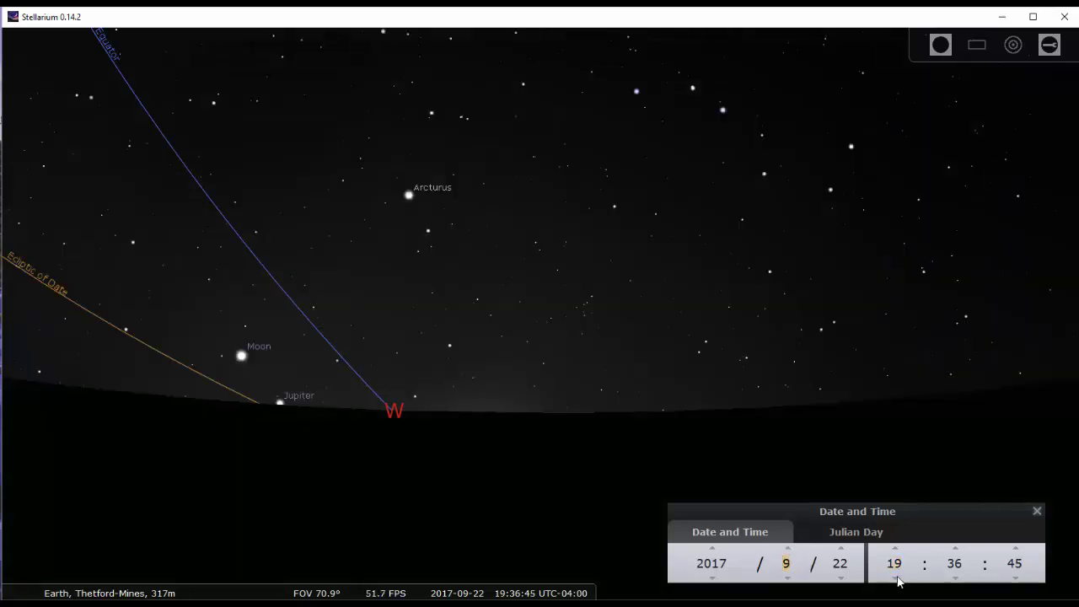
left_click(896, 578)
key("Left")
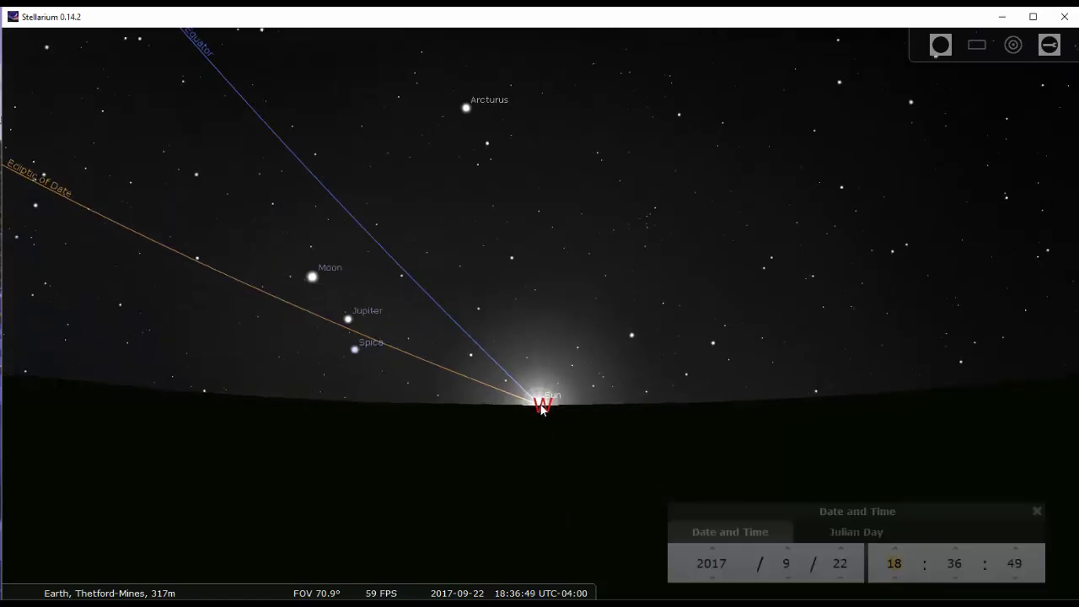
- Step on to November 22 at 15:36, Sun low beside Antares south of west
left_click(787, 551)
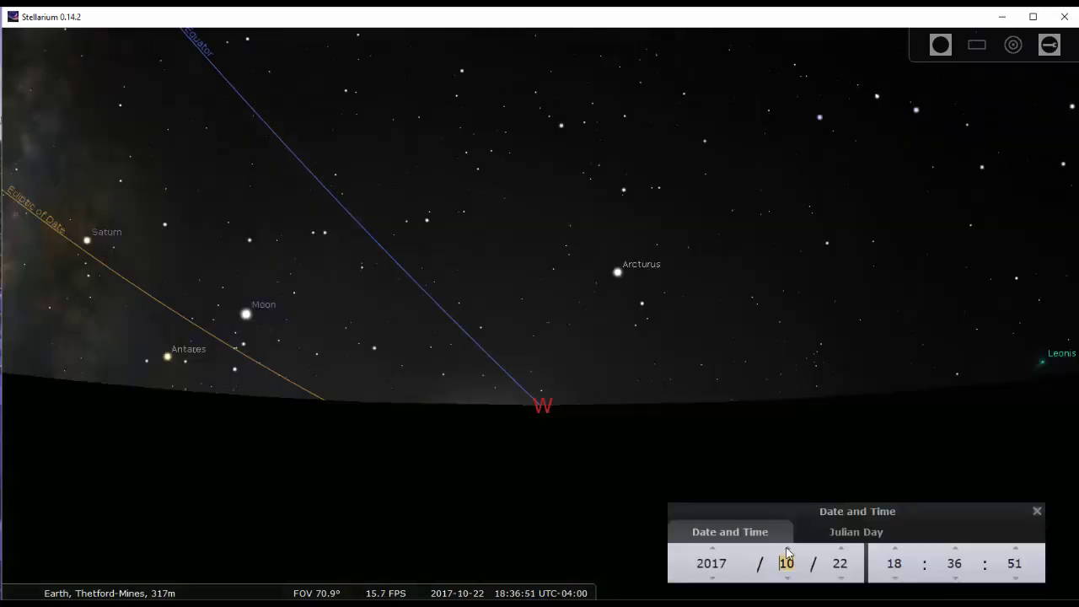
left_click(788, 551)
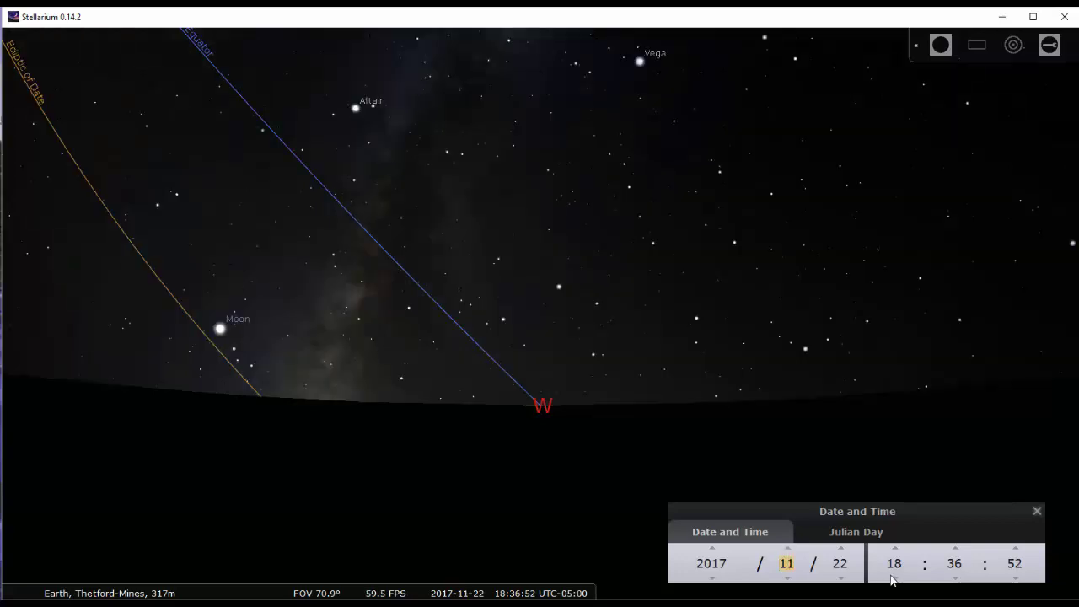
left_click(895, 579)
left_click(894, 579)
left_click(895, 579)
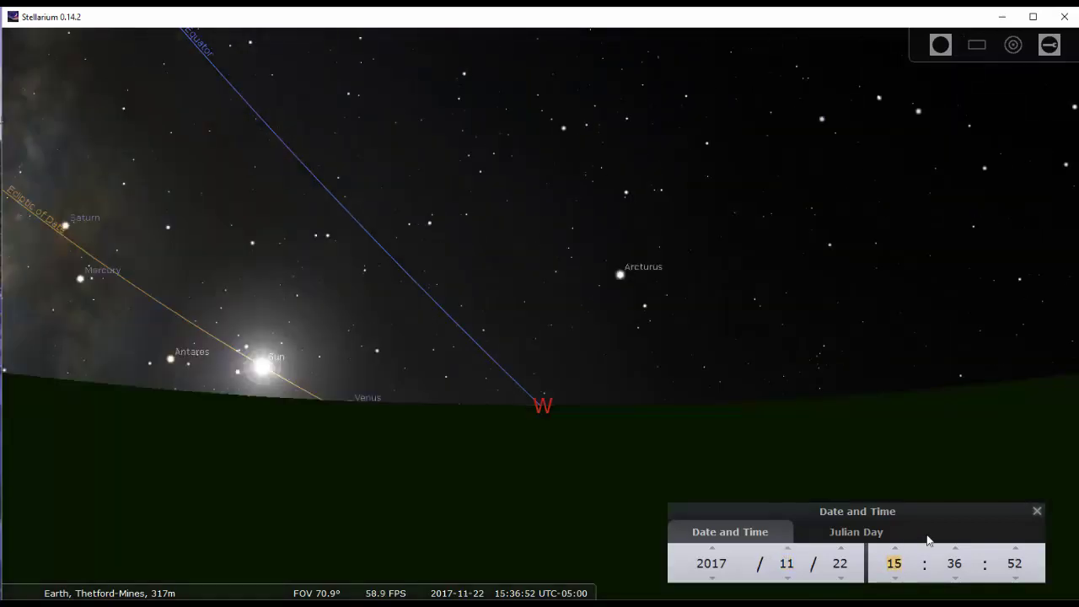
- Set the date to 2017-12-20 with the hour at 15
left_click(787, 550)
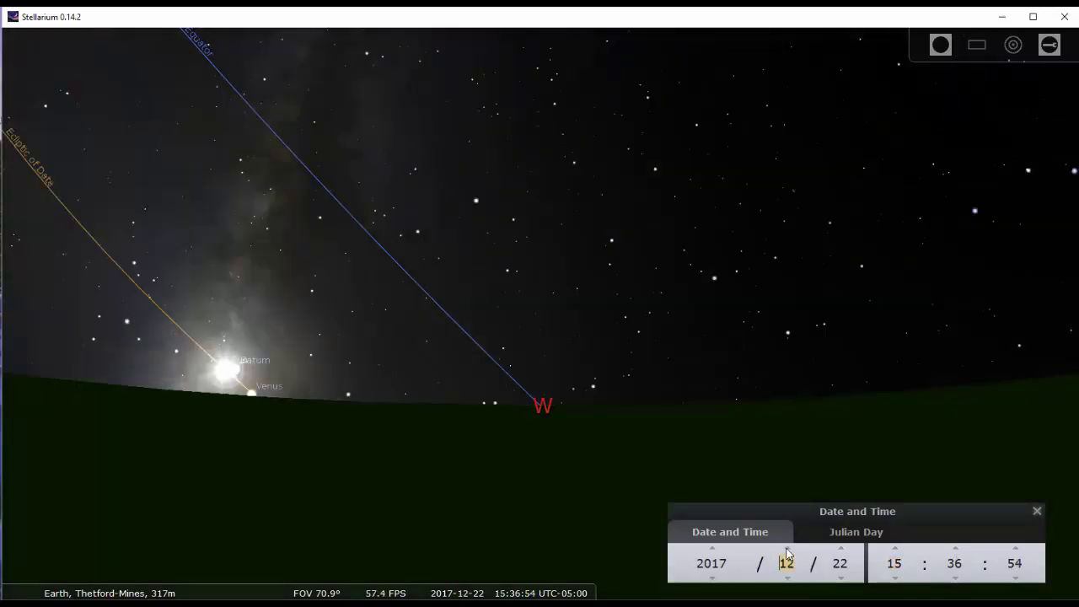
left_click(841, 579)
left_click(840, 579)
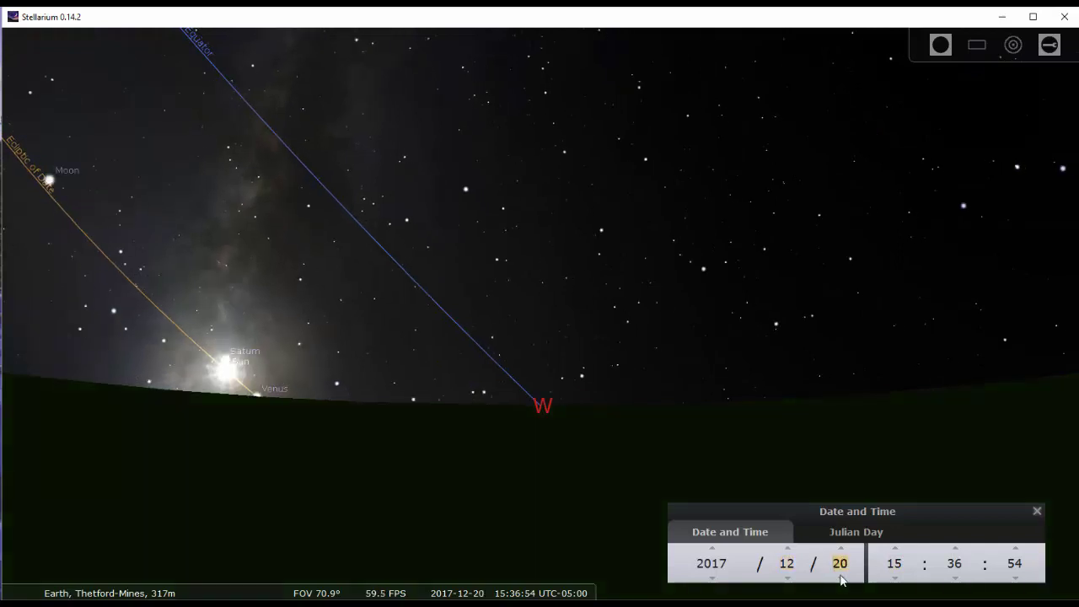
left_click(897, 552)
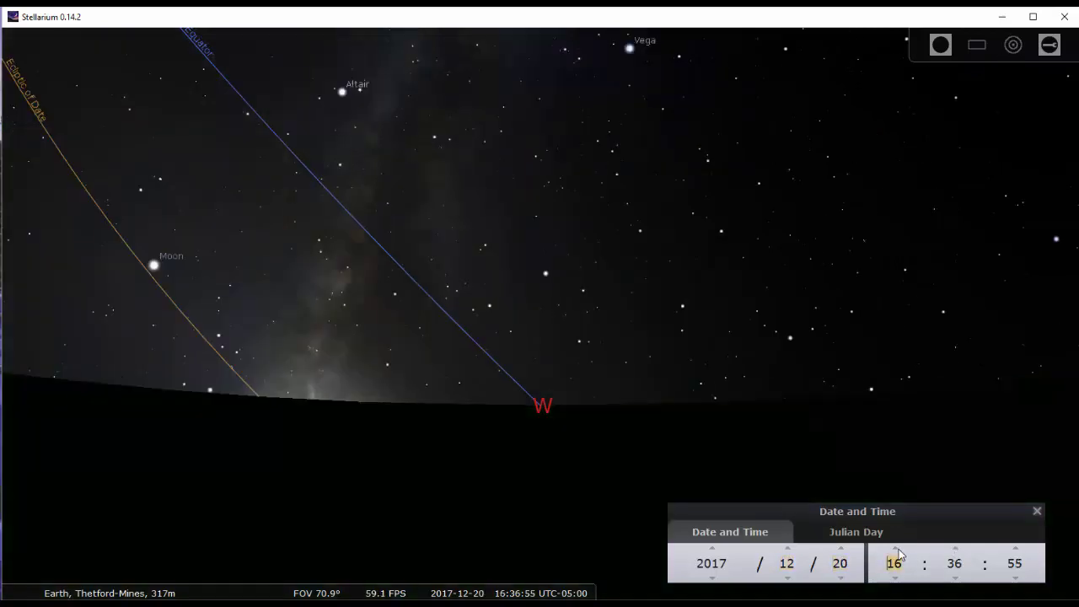
left_click(896, 578)
- Set the time to 15:56 and frame the sunset beside Saturn, zoomed out to 83.7°
scroll(956, 552, "up", 9)
scroll(954, 552, "up", 10)
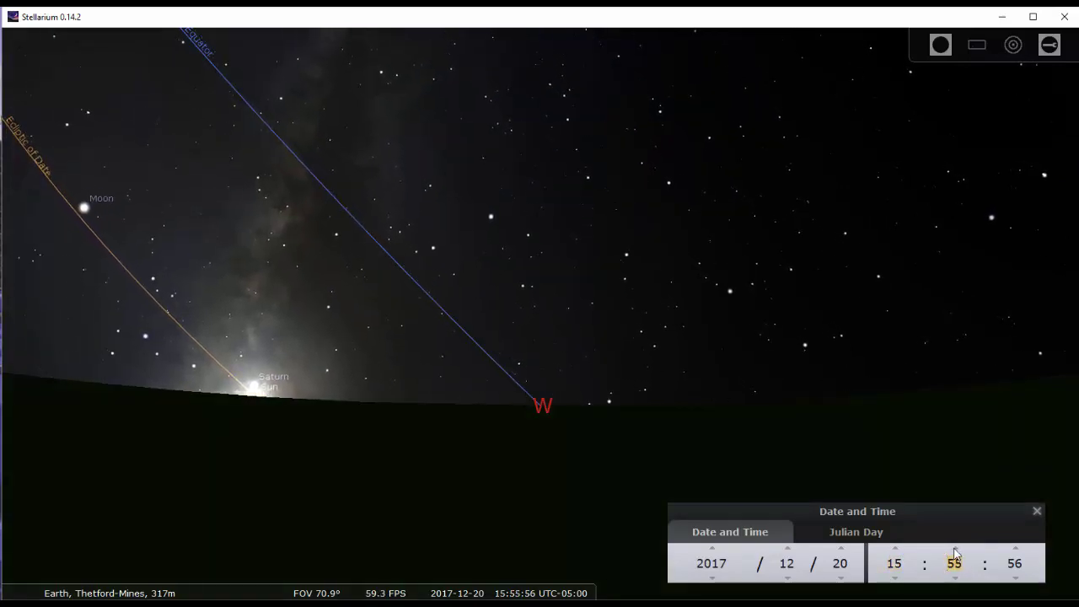
key("Left")
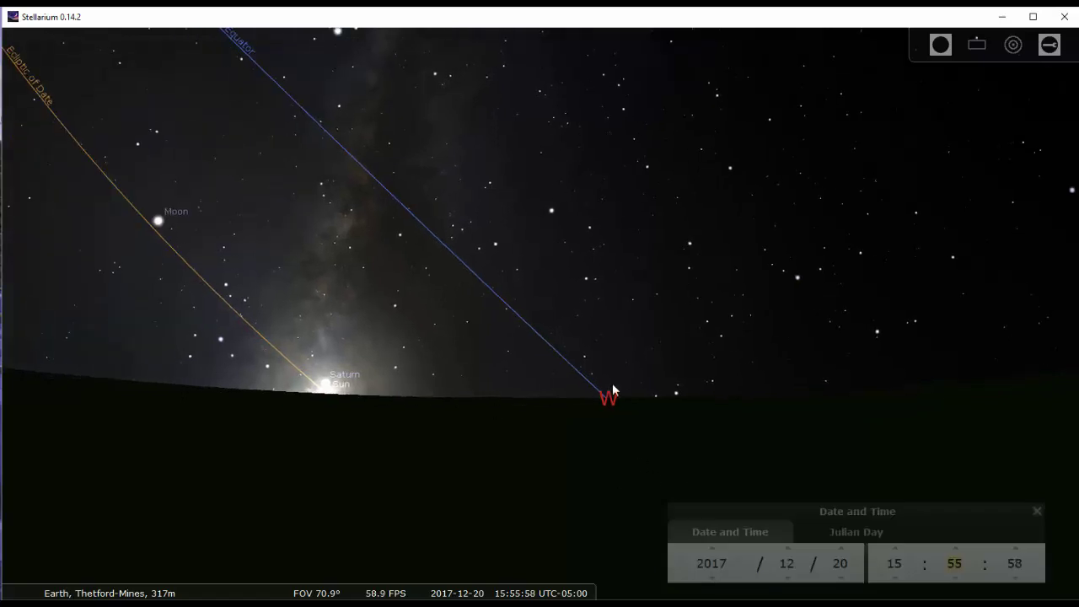
left_click_drag(346, 415, 445, 407)
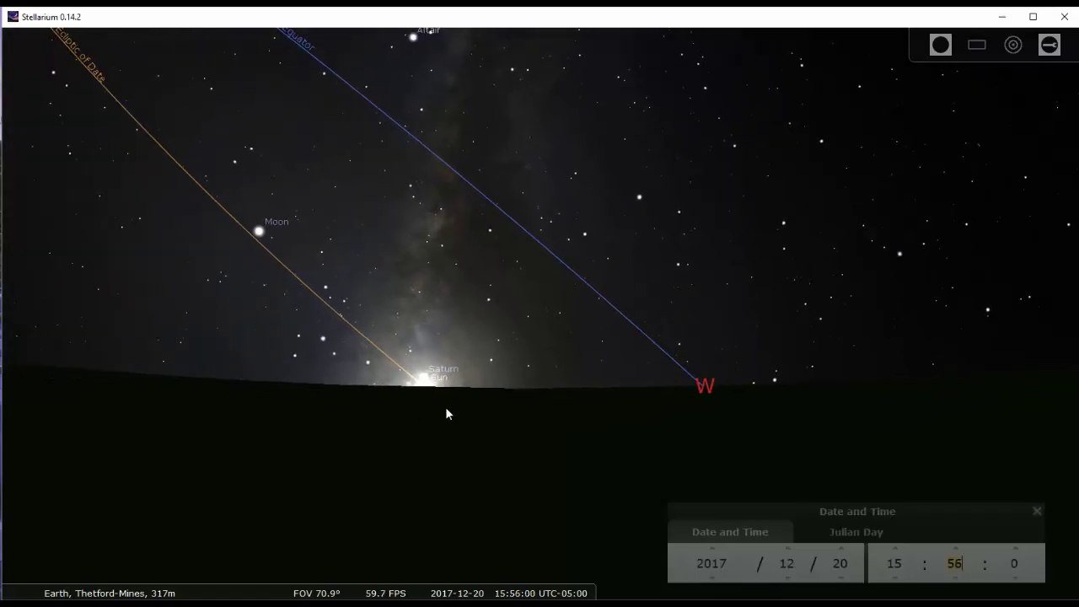
scroll(447, 408, "down", 2)
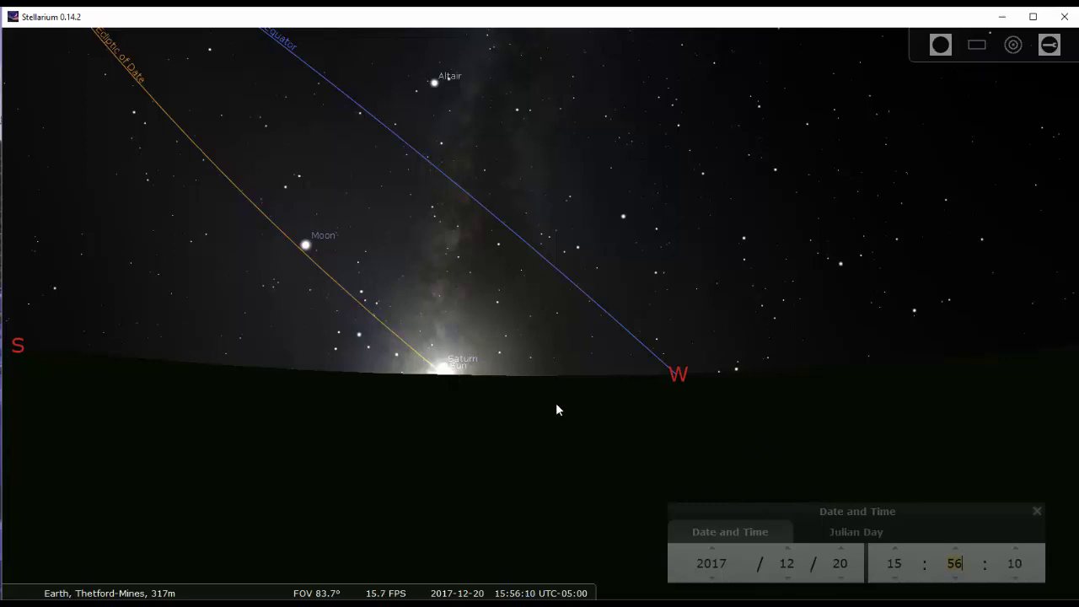
left_click_drag(556, 405, 594, 425)
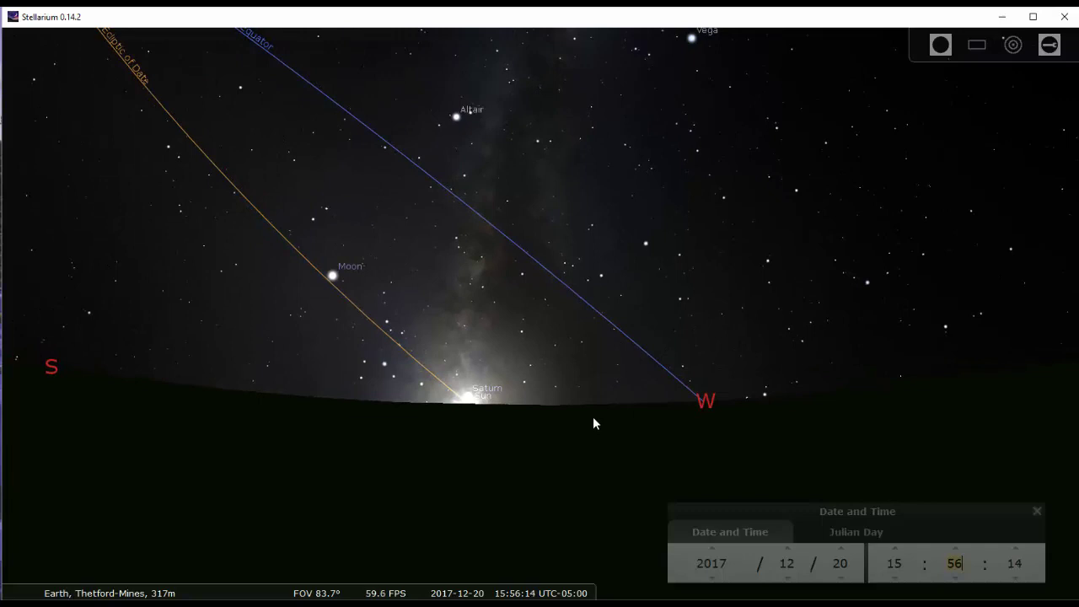